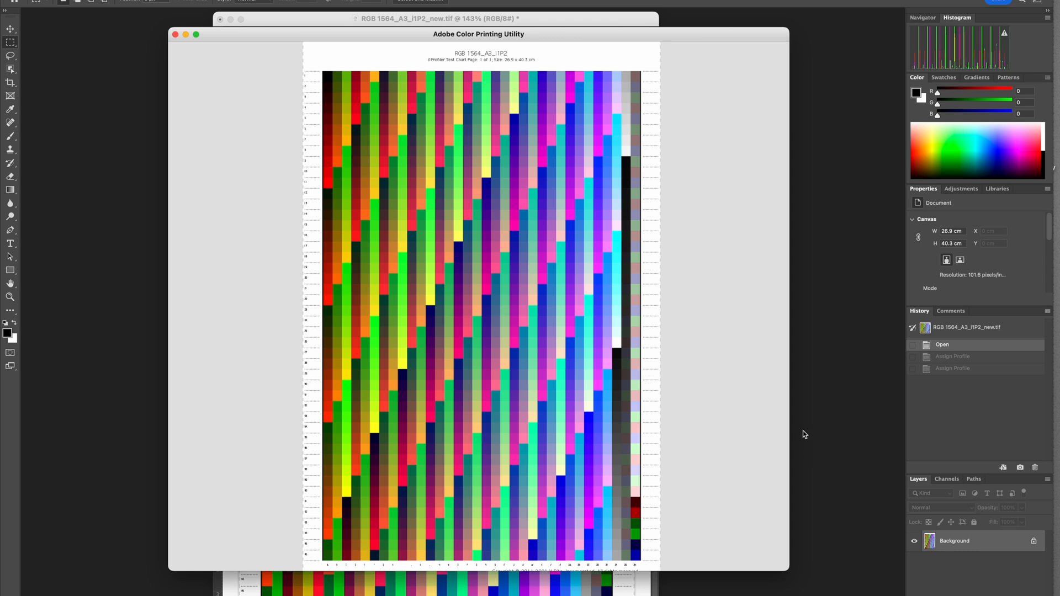
- Examine the chart's Printer Settings in the print dialog, cancel without printing and quit the Adobe Color Printing Utility
left_click_drag(712, 36, 697, 58)
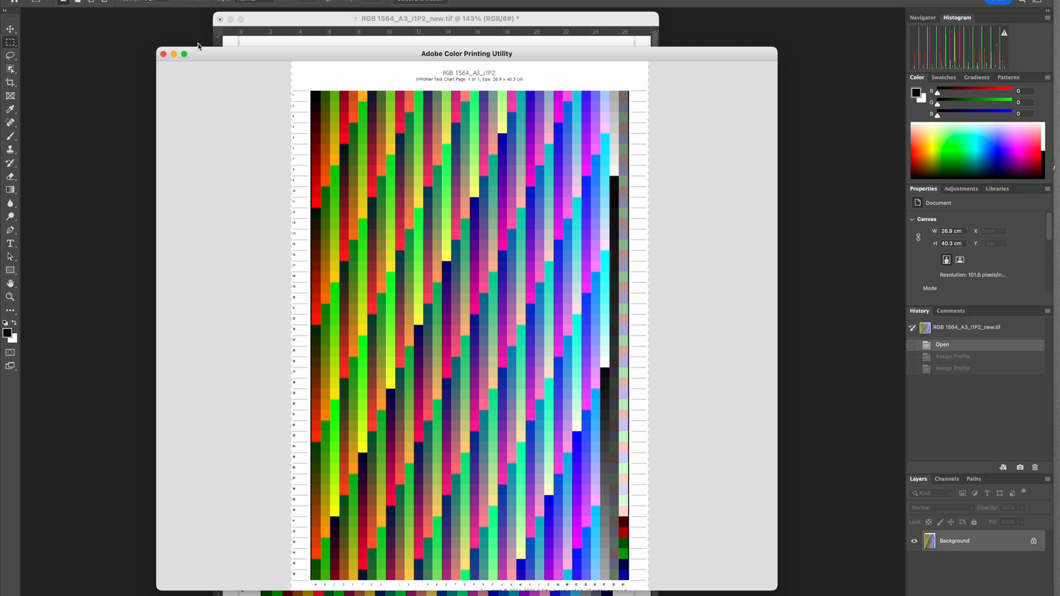
left_click_drag(227, 61, 229, 55)
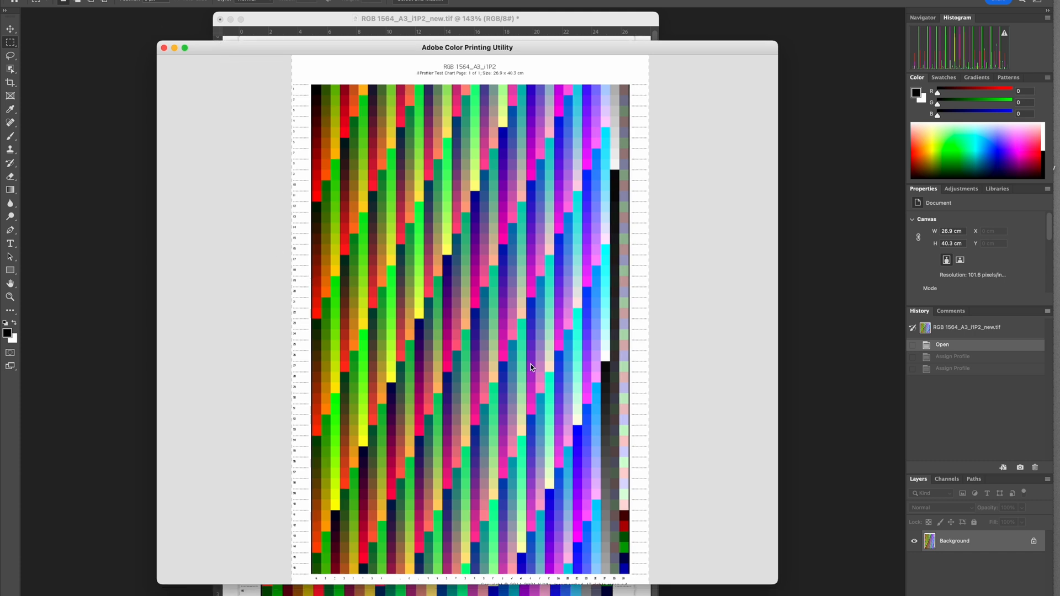
left_click_drag(252, 54, 203, 33)
left_click(129, 0)
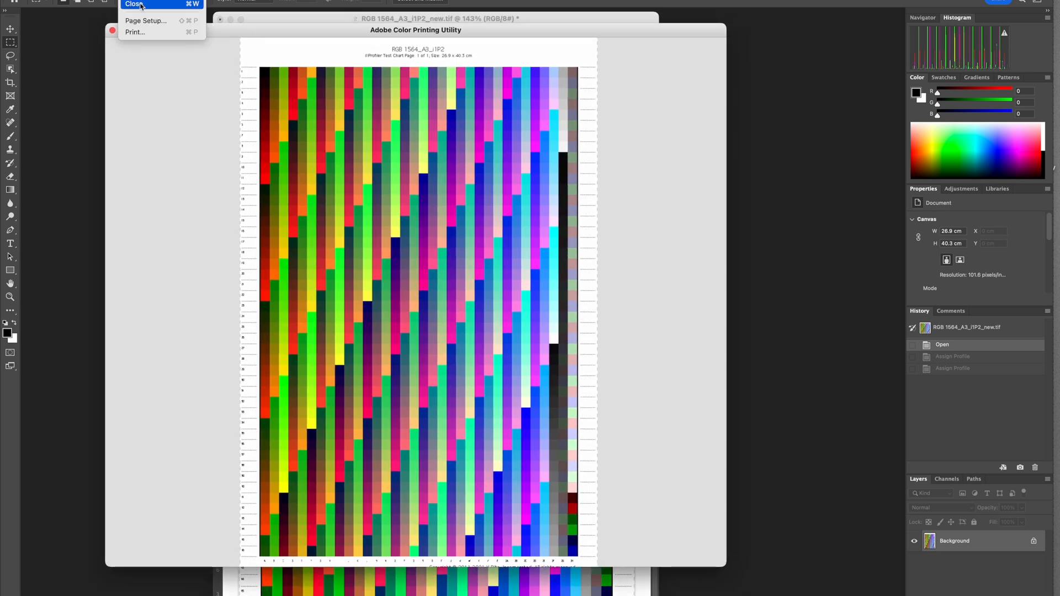
left_click(147, 32)
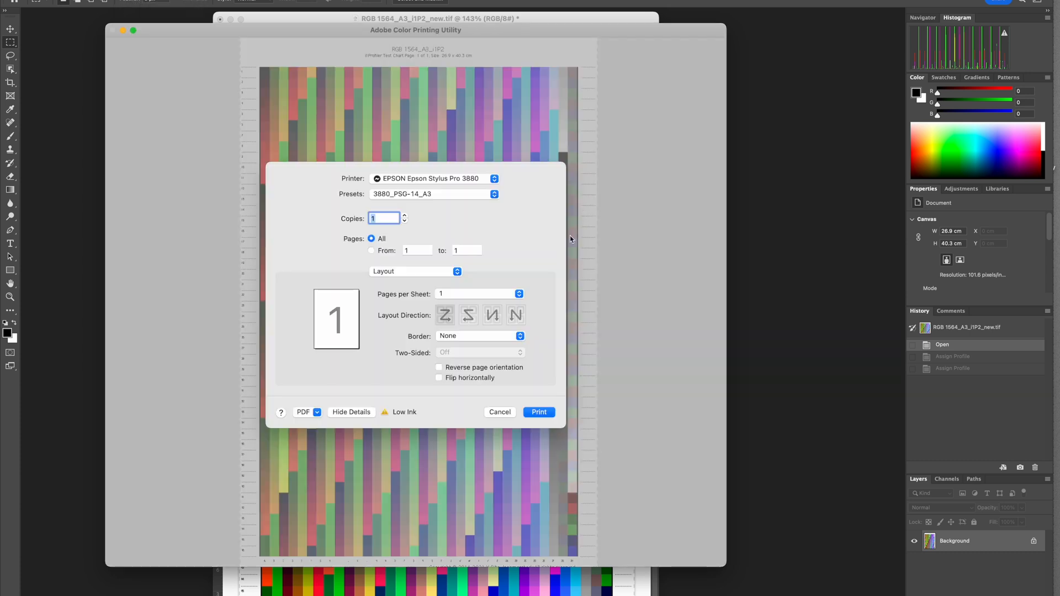
left_click(386, 272)
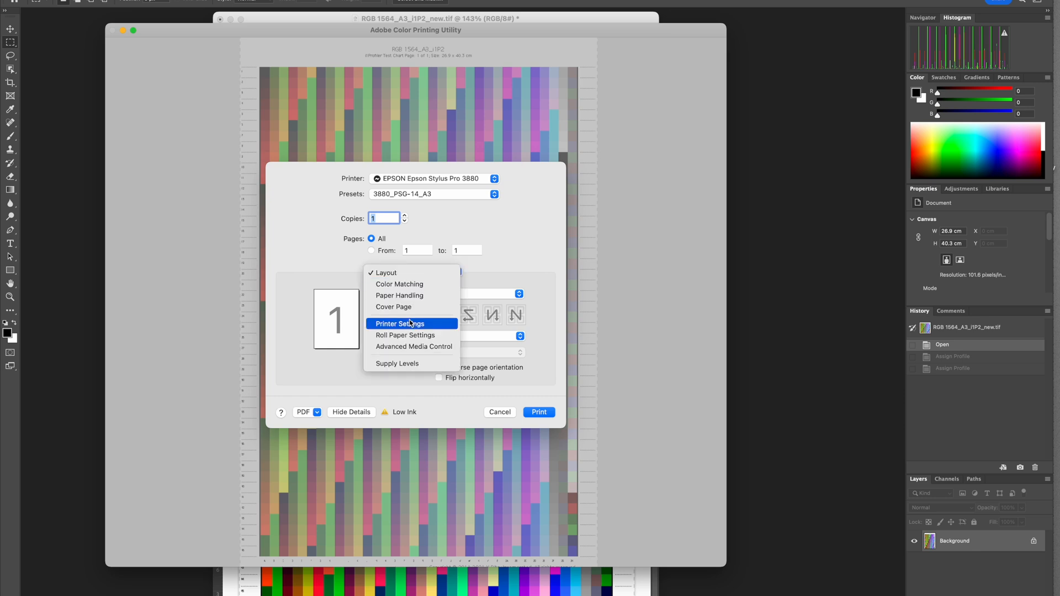
left_click(427, 325)
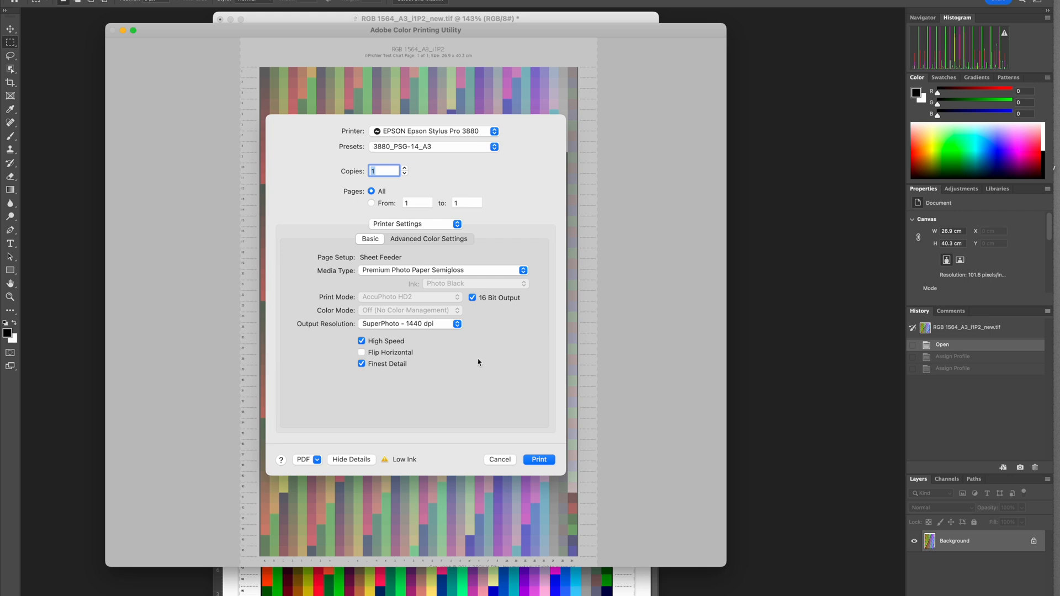
left_click(499, 460)
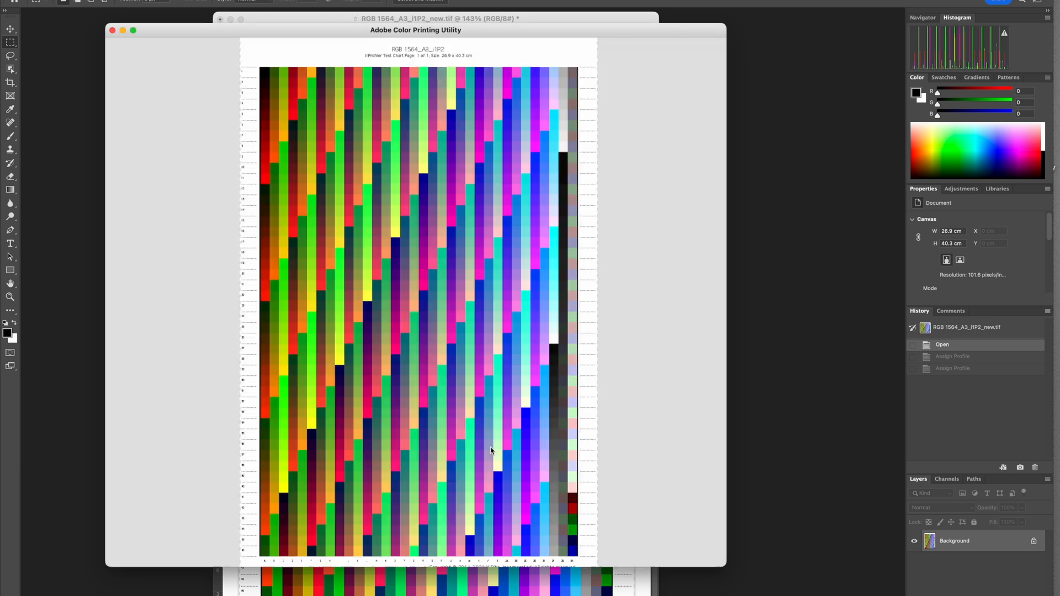
left_click(99, 6)
left_click(94, 77)
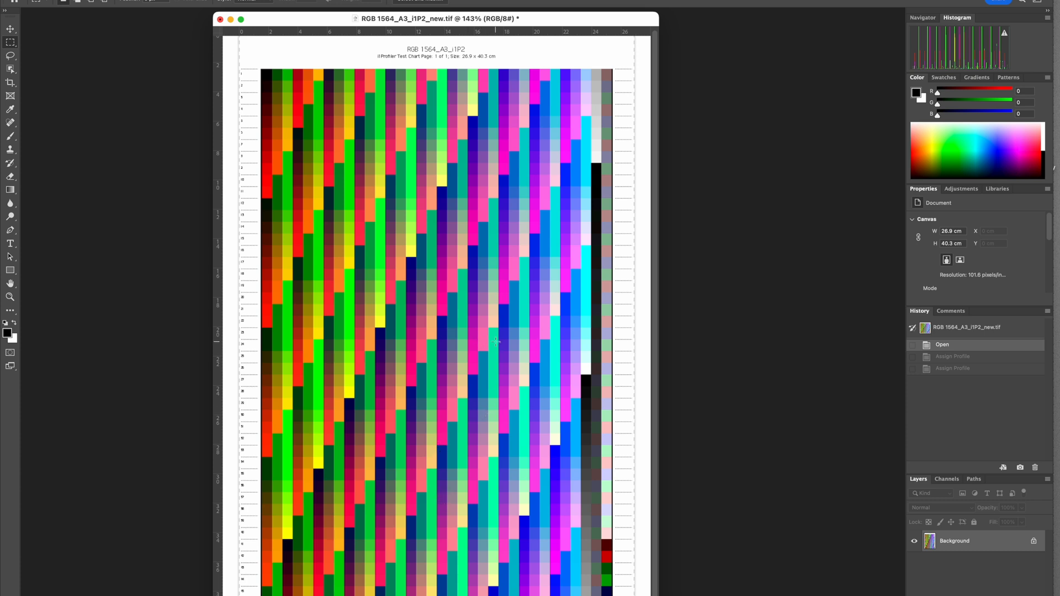
- Review the chart's color management options and the available printer profiles in Photoshop's print settings
key("super+p")
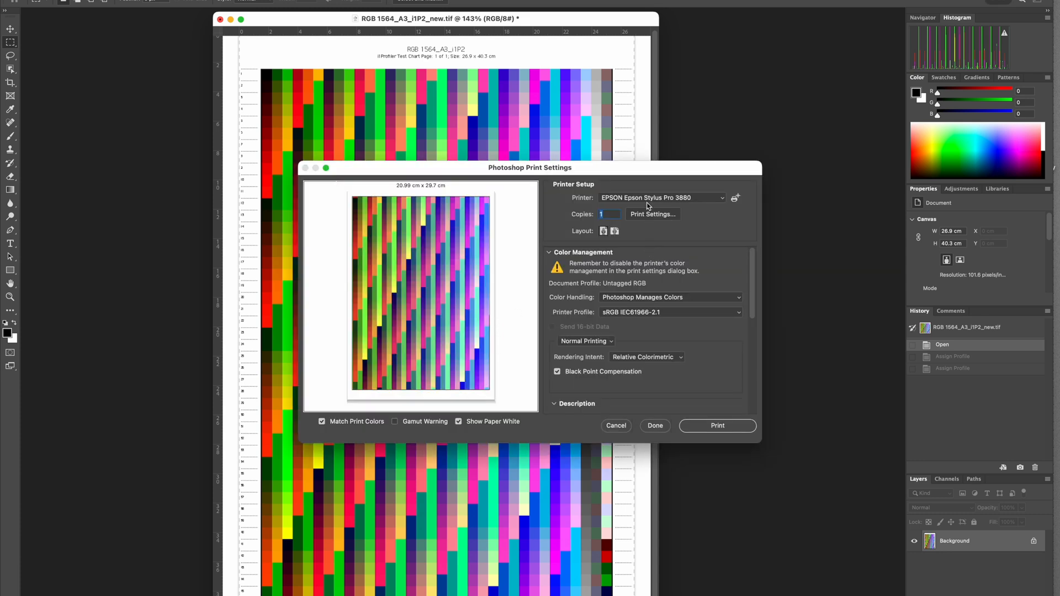
left_click_drag(633, 167, 604, 137)
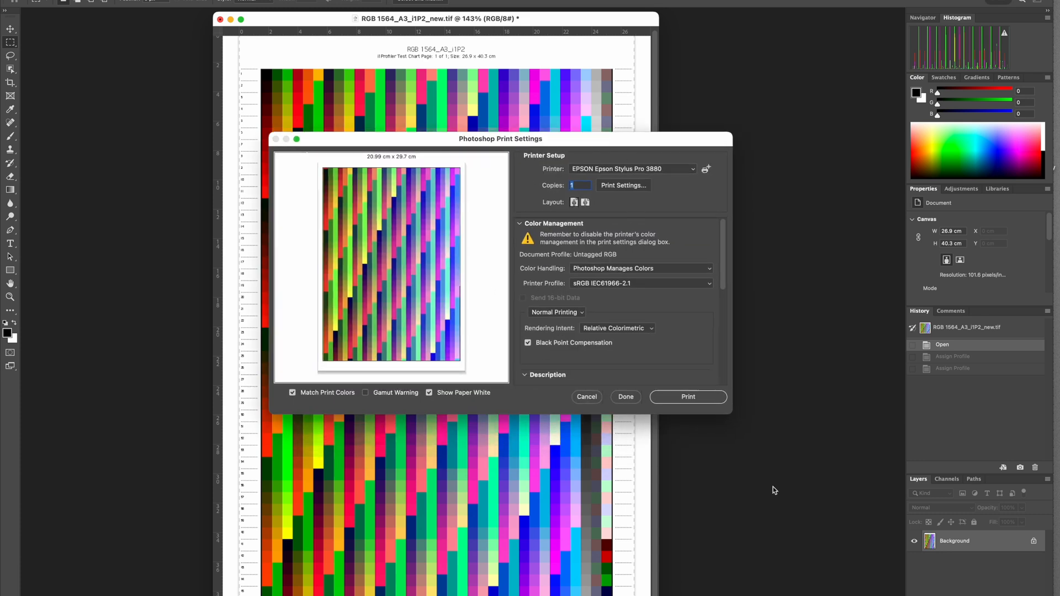
left_click_drag(732, 413, 752, 527)
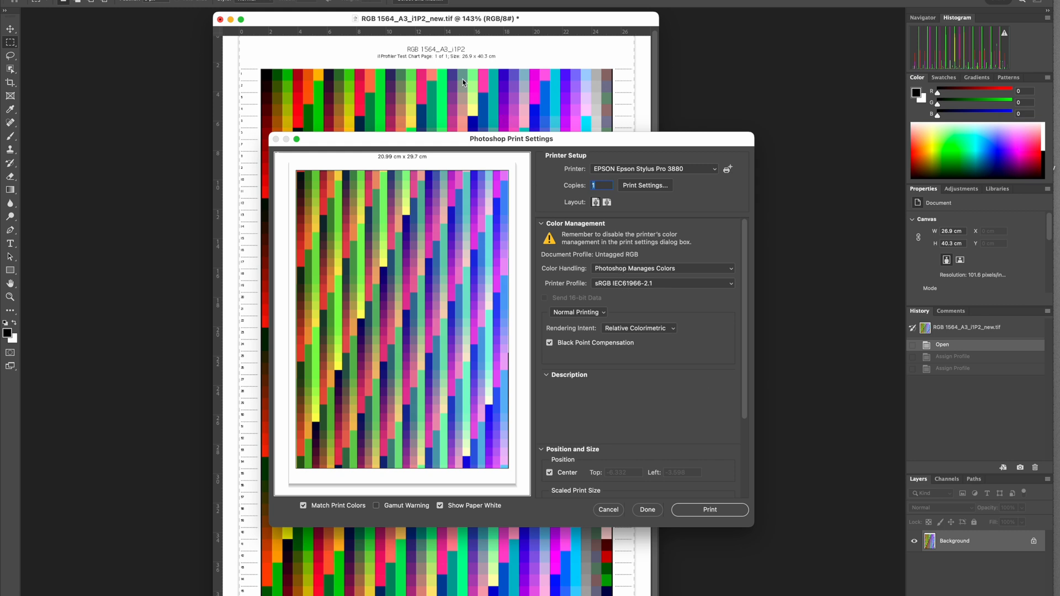
left_click(611, 287)
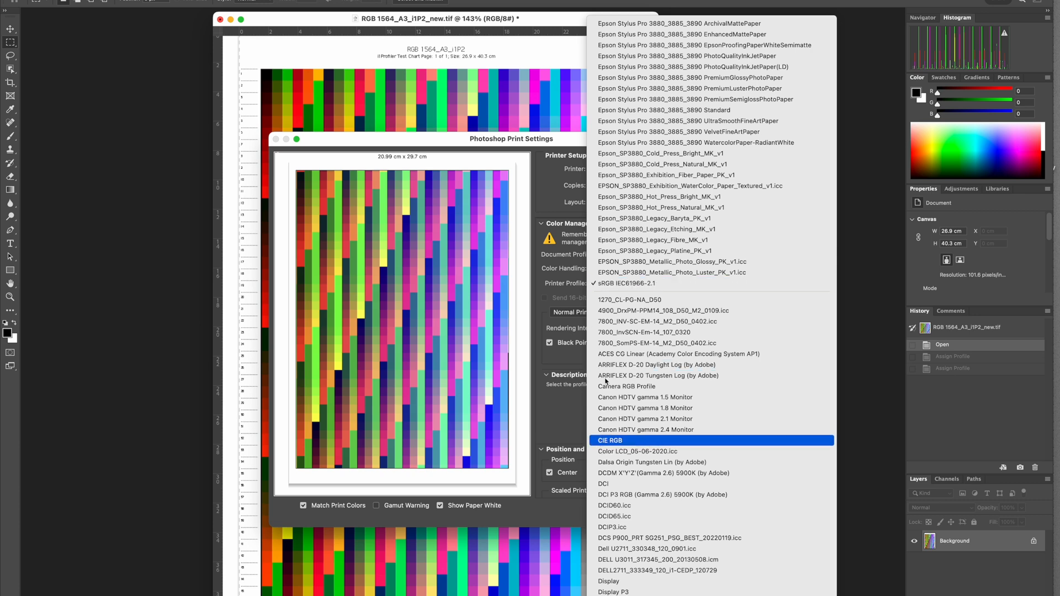
left_click(550, 195)
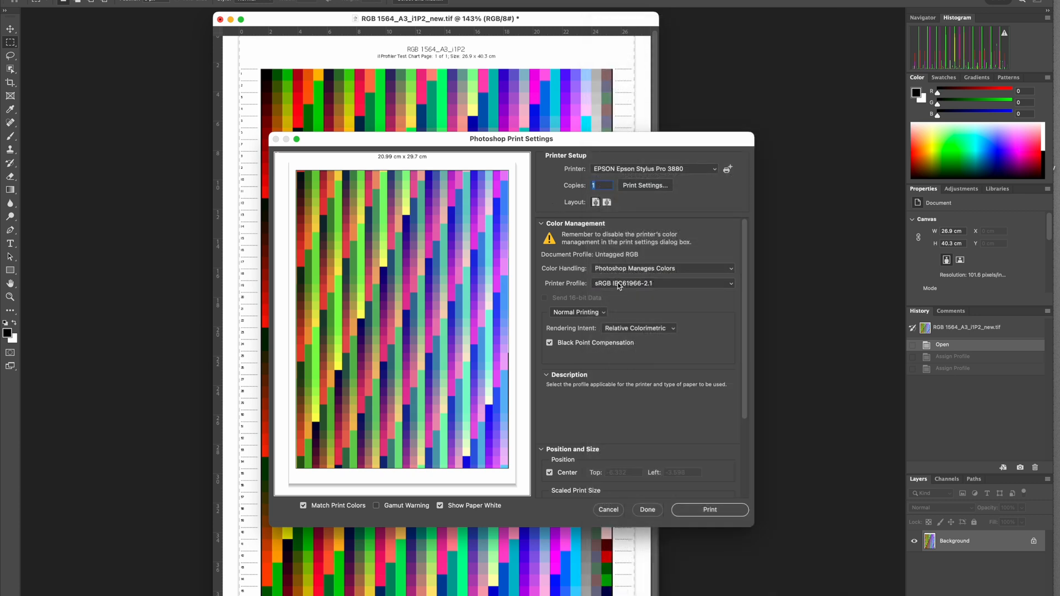
left_click(648, 510)
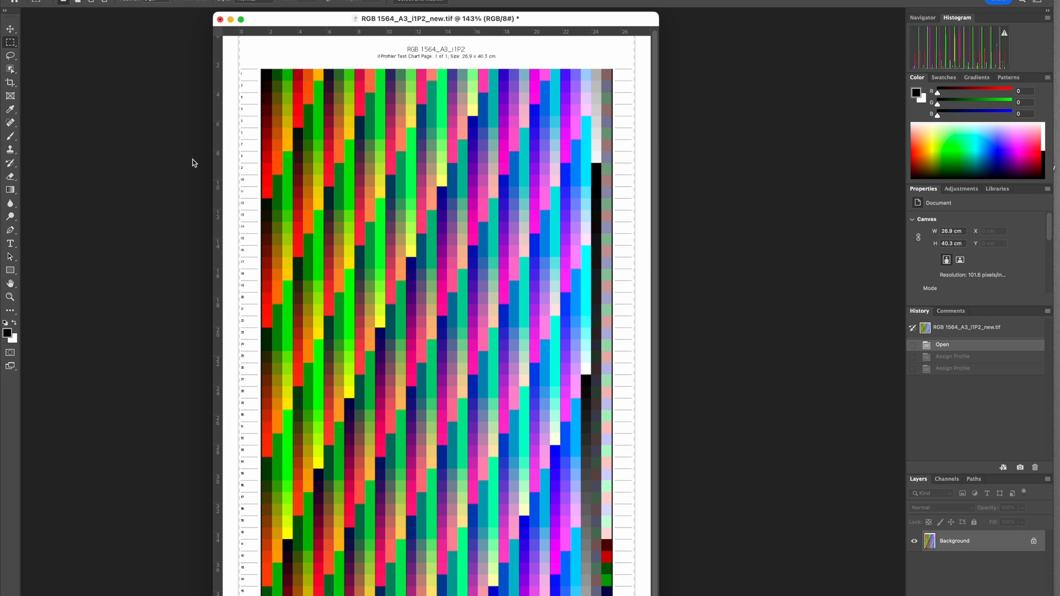
- Assign the sRGB IEC61966-2.1 profile to the RGB 1564_A3_i1P2_new.tif chart
left_click(138, 17)
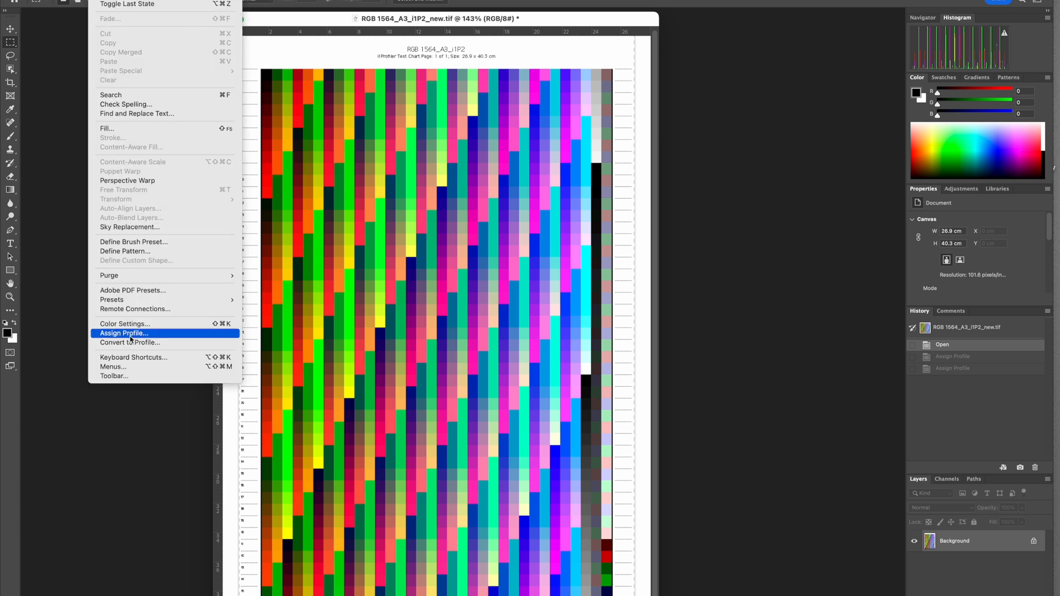
key("Return")
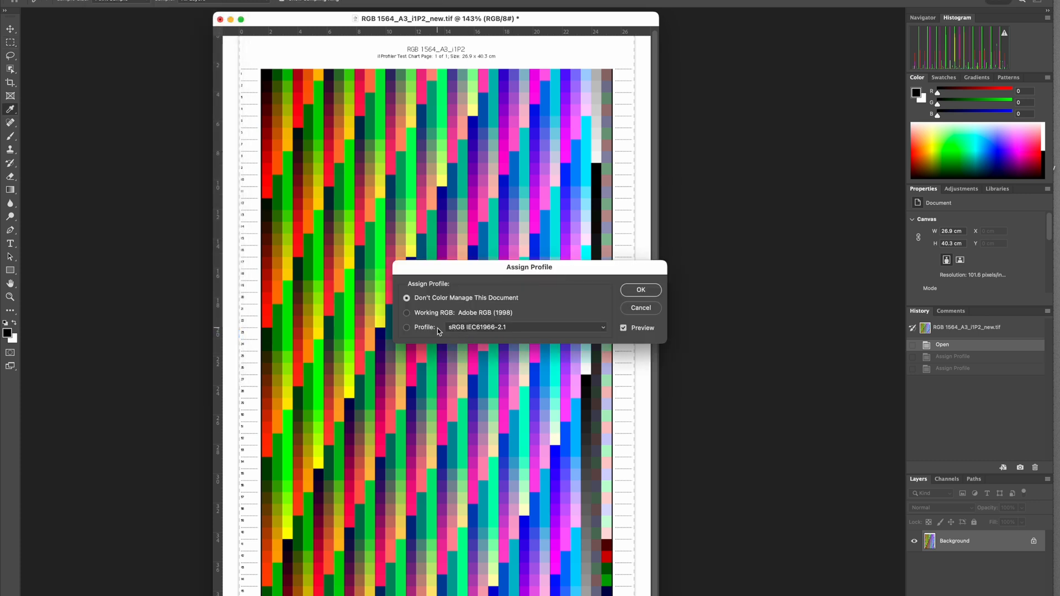
left_click(421, 330)
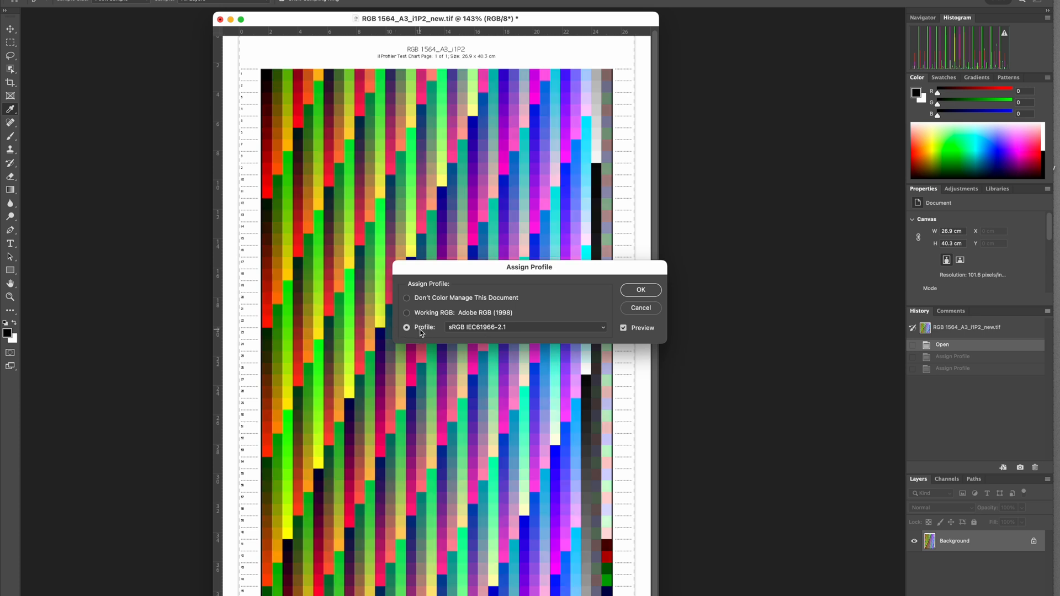
left_click(641, 291)
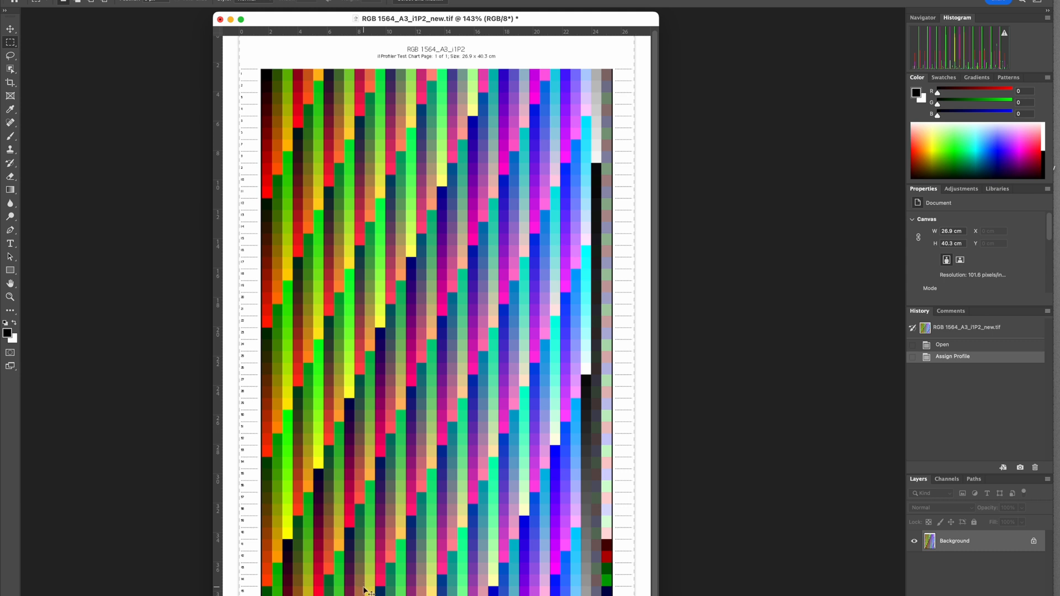
- Check the print settings for the profile-tagged chart, including the Epson driver's Printer Settings, and close them without printing
key("super+p")
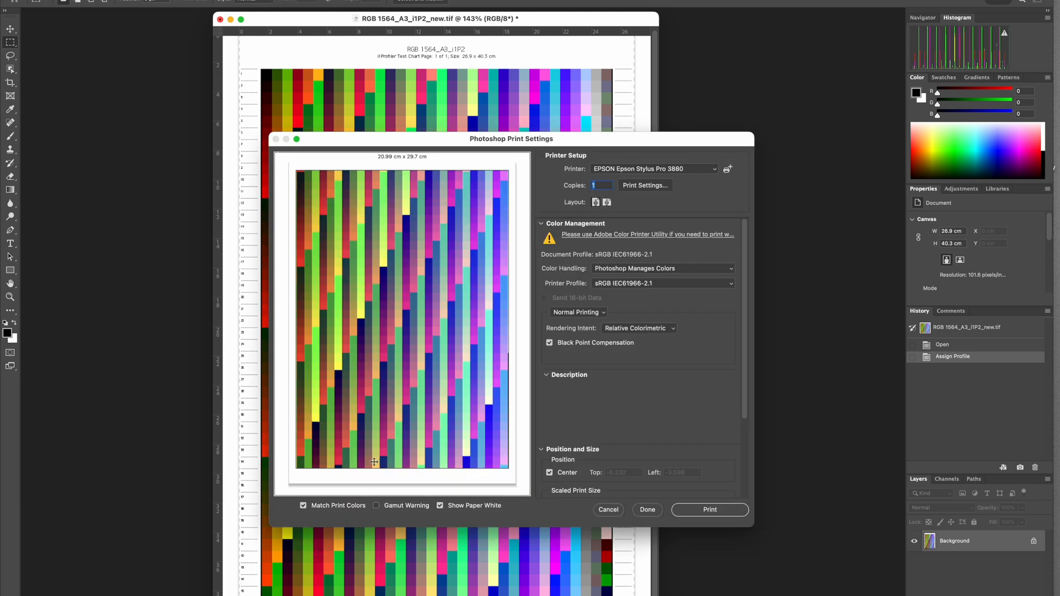
left_click_drag(573, 140, 495, 96)
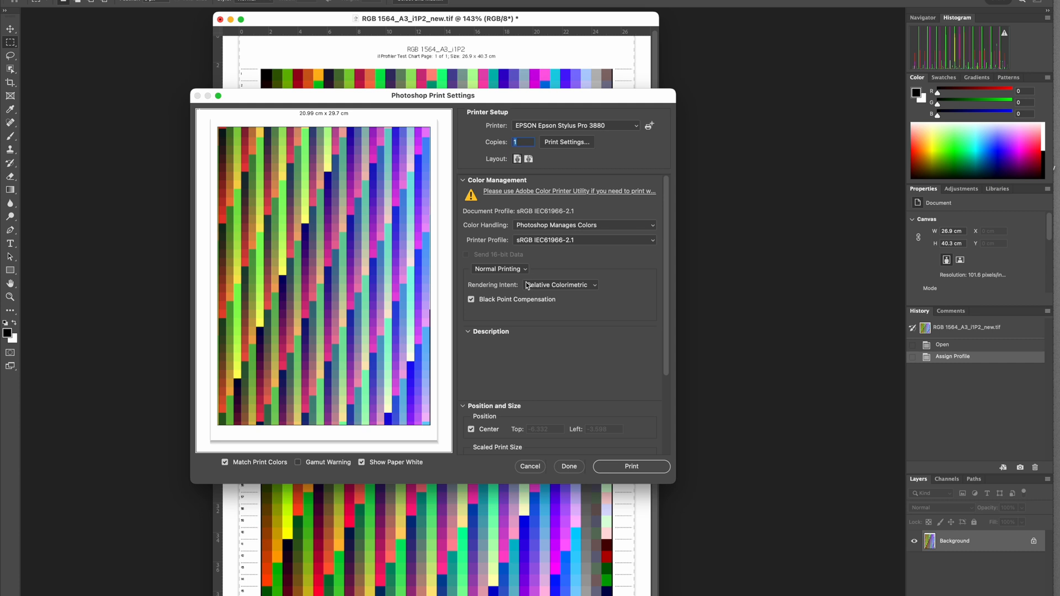
left_click(569, 143)
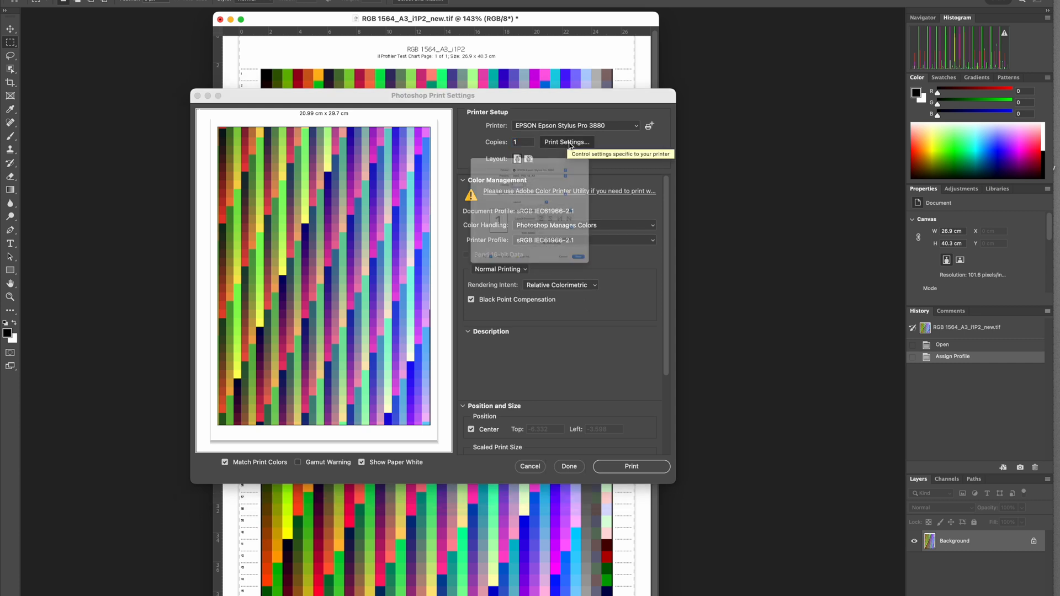
left_click(535, 190)
left_click(542, 242)
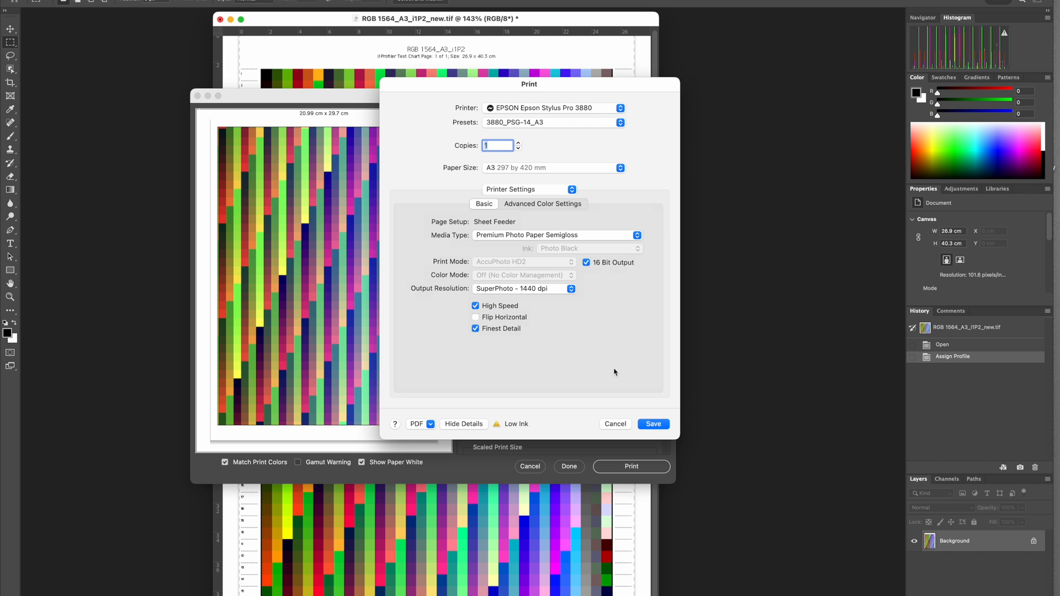
left_click(613, 424)
left_click(570, 468)
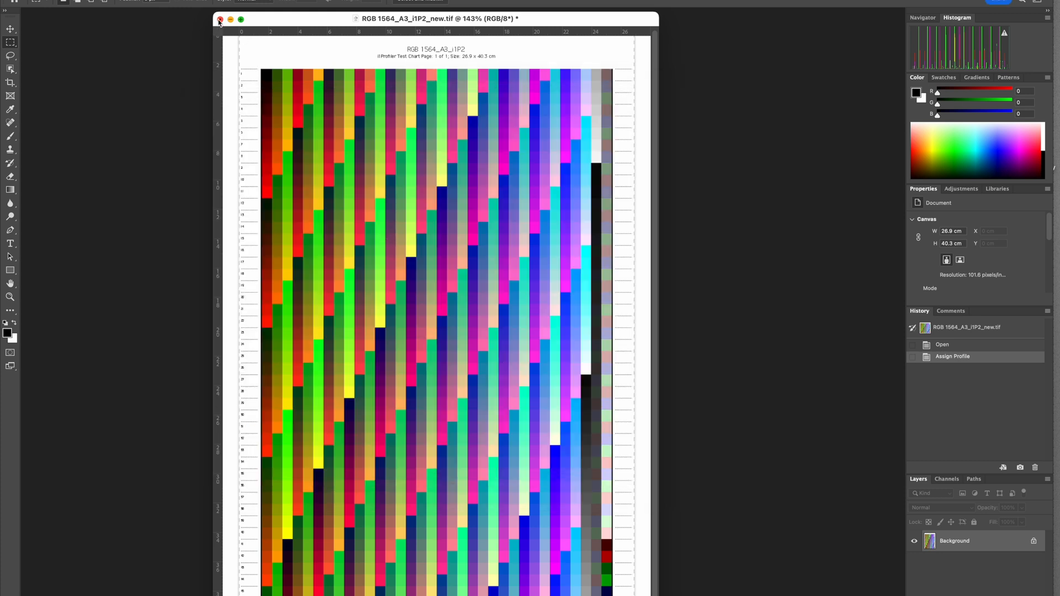
left_click(219, 20)
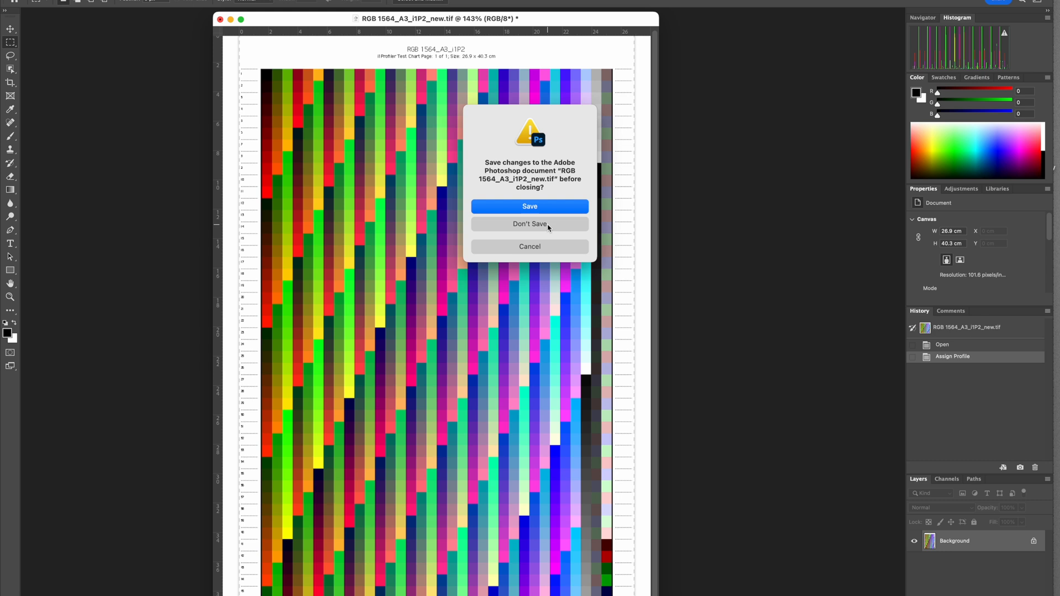
left_click(548, 227)
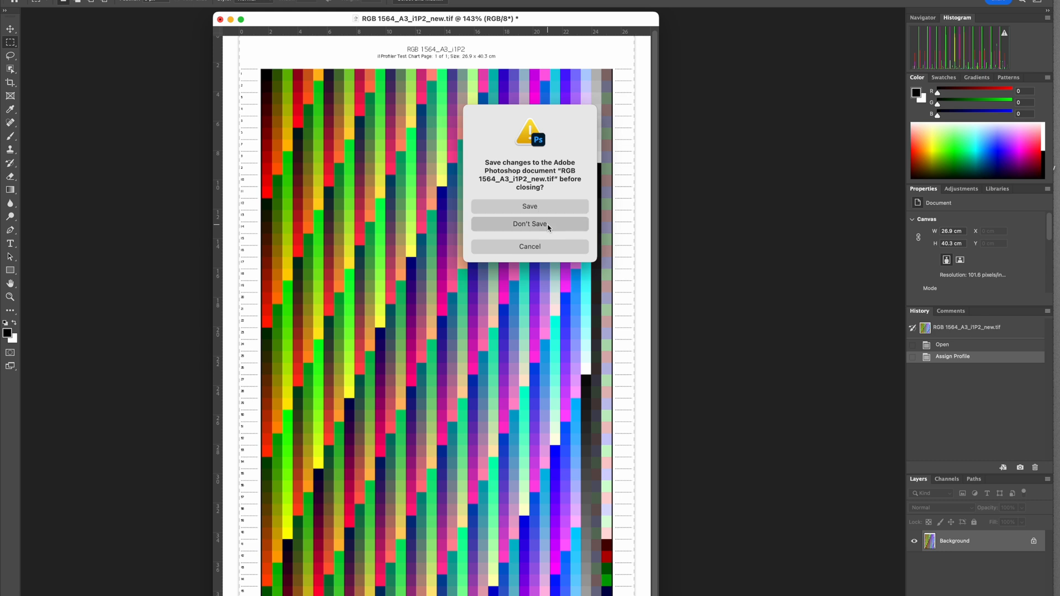
left_click_drag(548, 227, 628, 221)
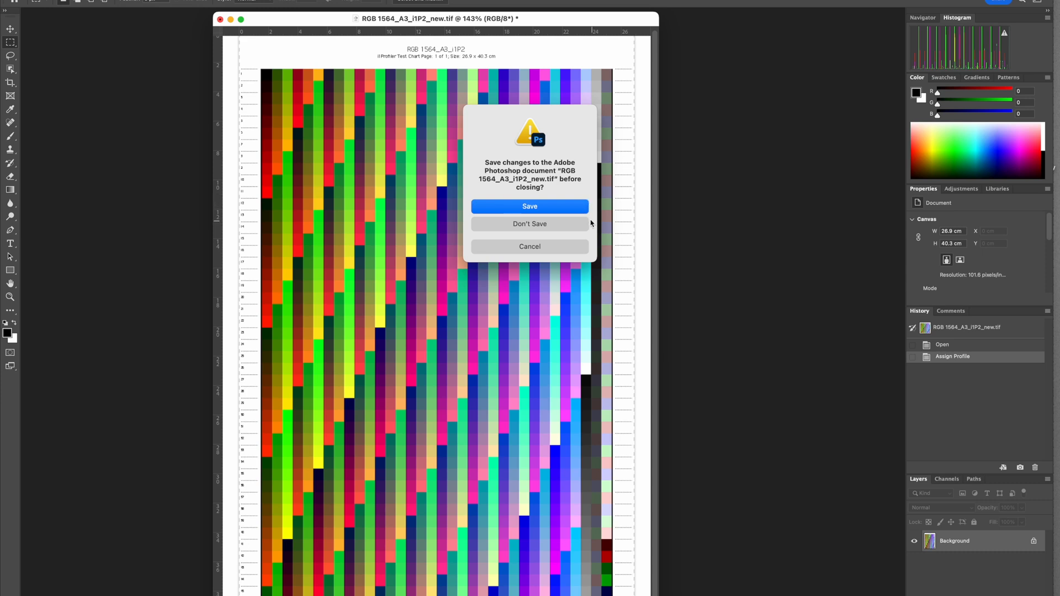
left_click(564, 250)
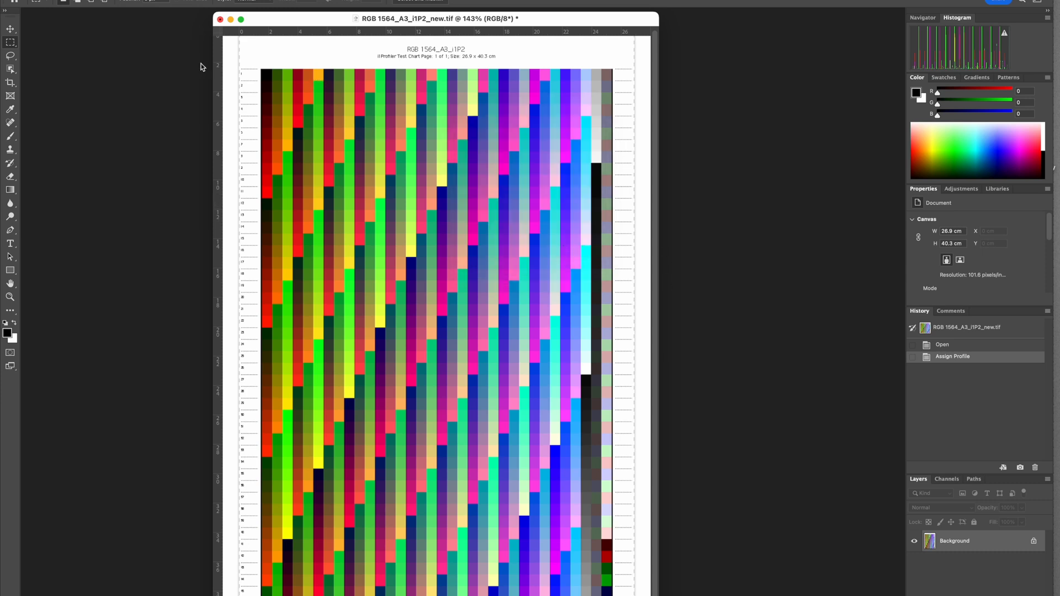
- Switch to i1Profiler and start the Profiling workflow for the RGB printer
key("ctrl+Up")
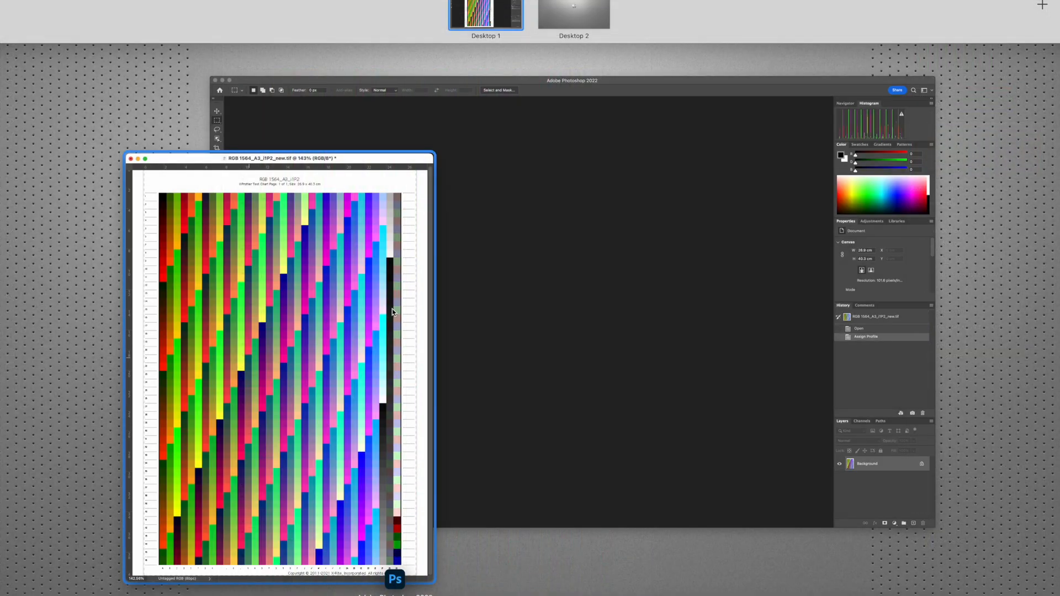
left_click(727, 593)
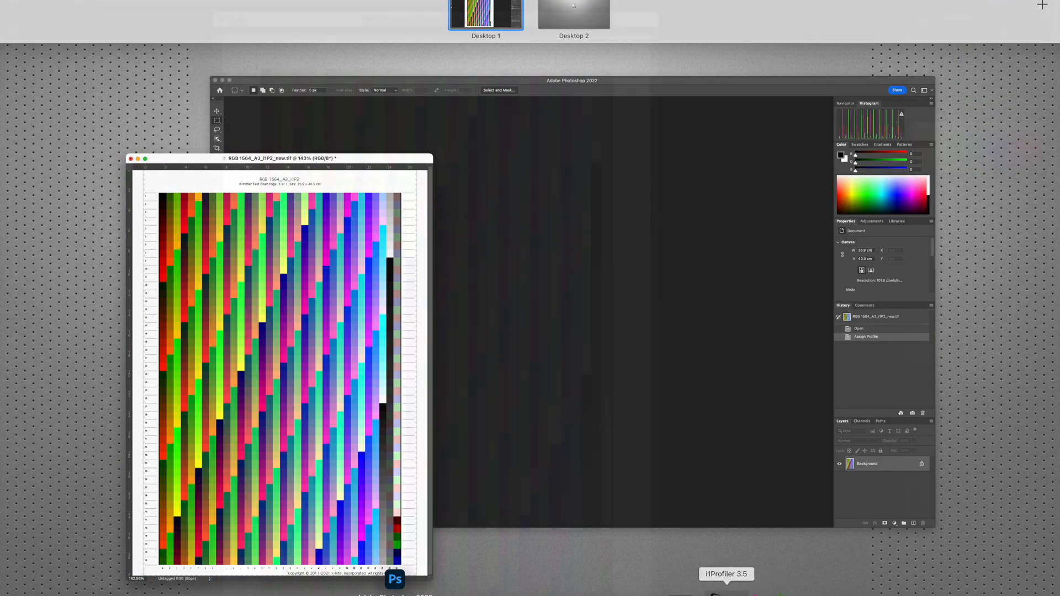
left_click(812, 423)
left_click_drag(555, 60, 532, 58)
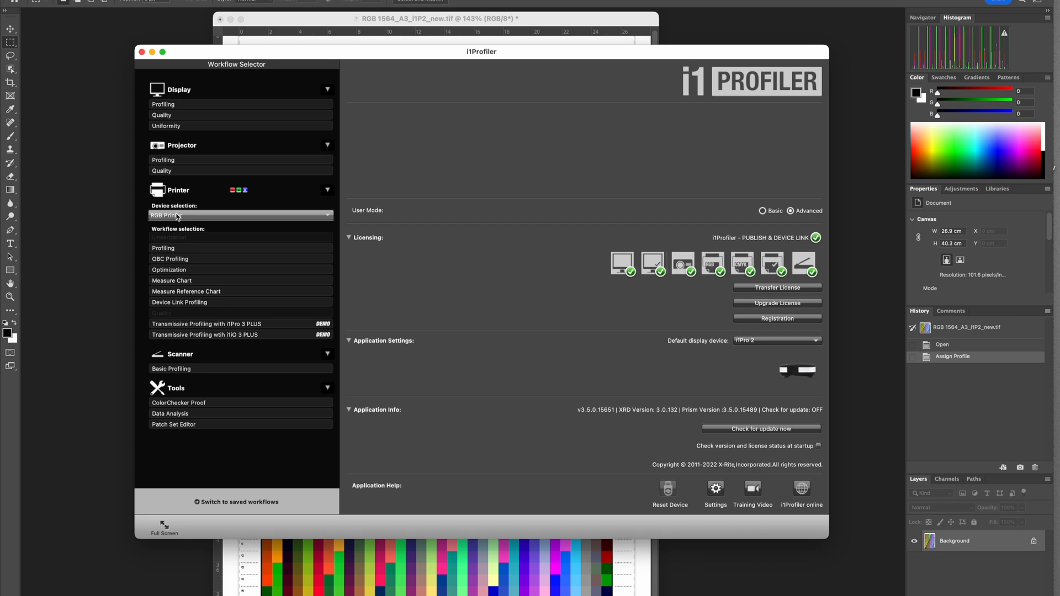
left_click(172, 254)
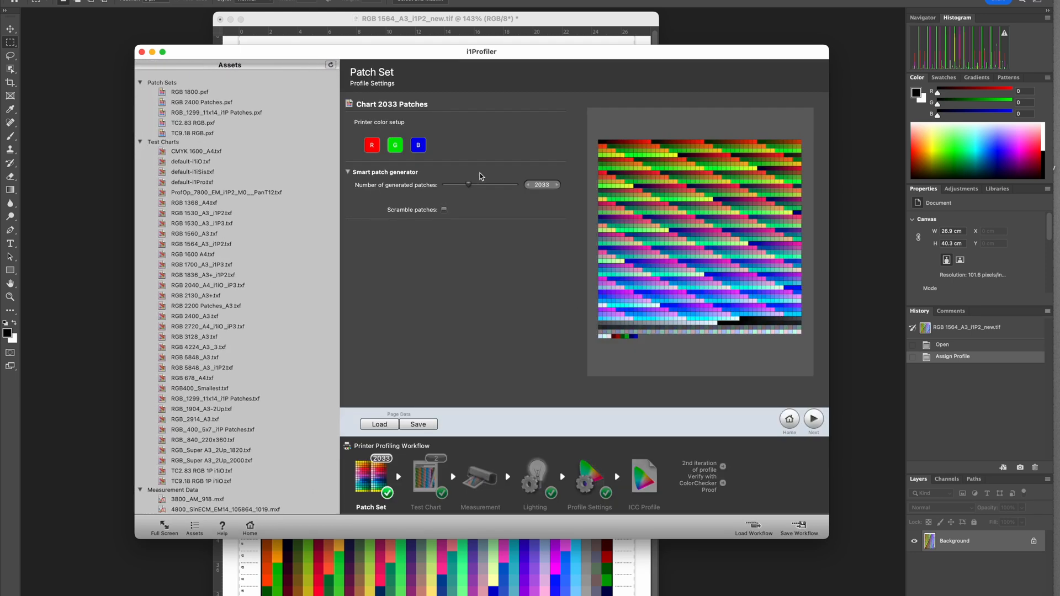
- Set the number of generated patches in the smart patch generator to 1564
left_click_drag(477, 56, 473, 57)
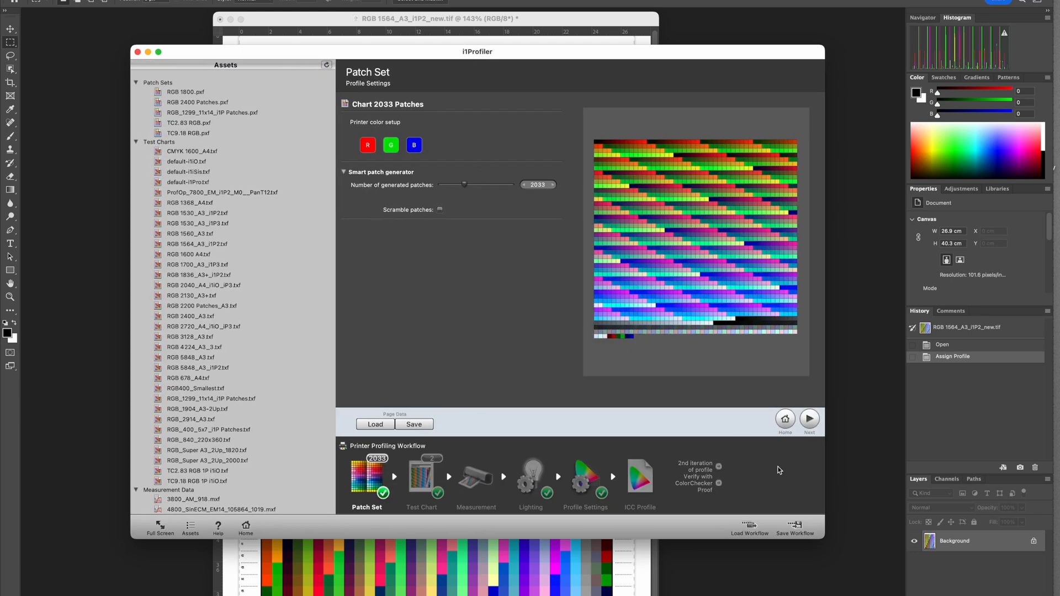
left_click_drag(824, 539, 837, 565)
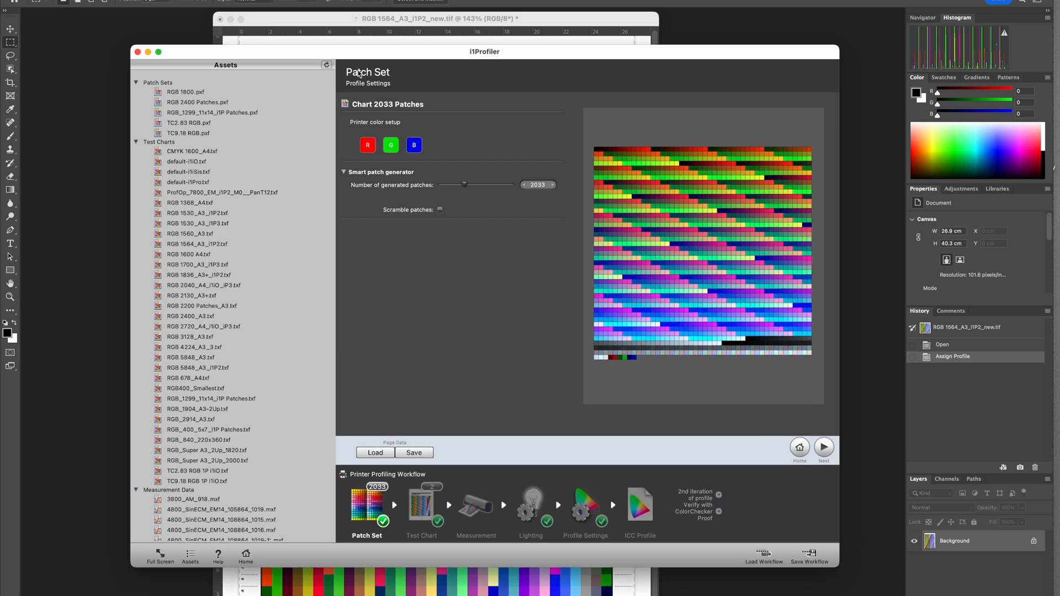
left_click(326, 66)
left_click_drag(390, 56, 387, 52)
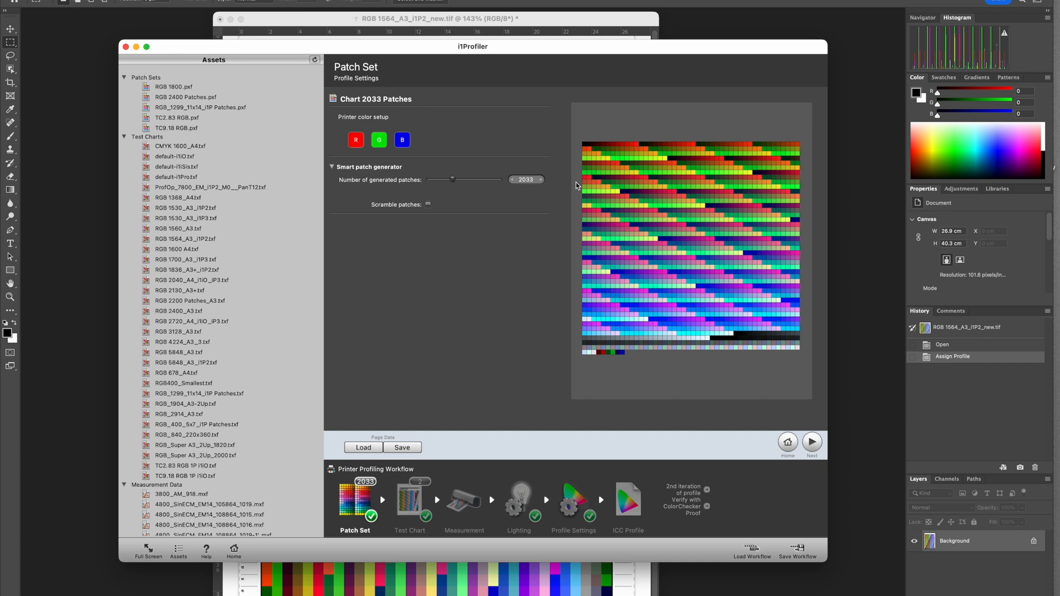
double_click(525, 180)
type("1564")
key("Return")
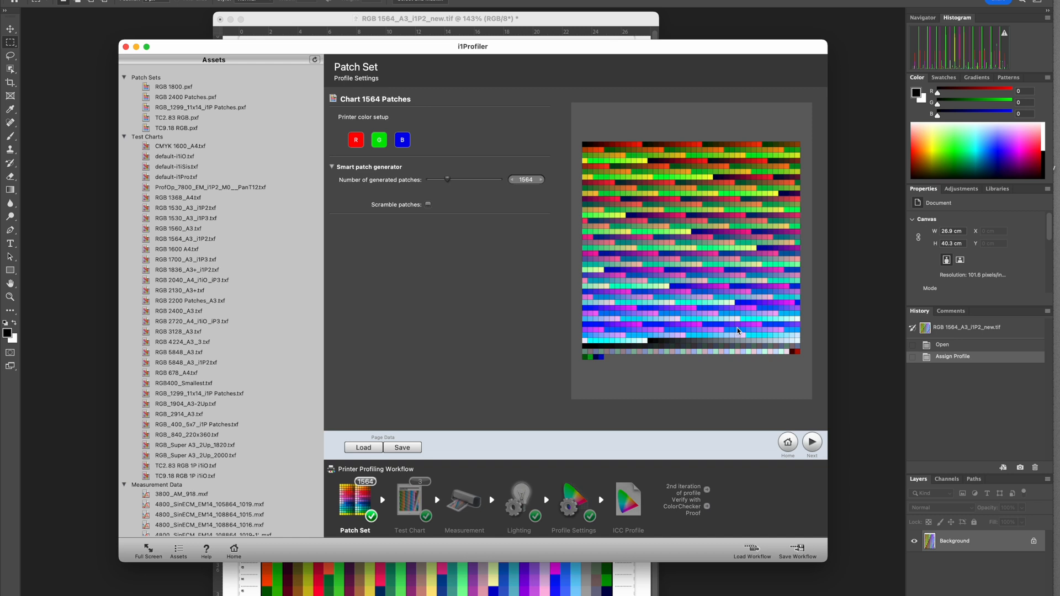
- Proceed to the Test Chart stage and set the page size to A3, 297 x 420 mm
left_click(815, 445)
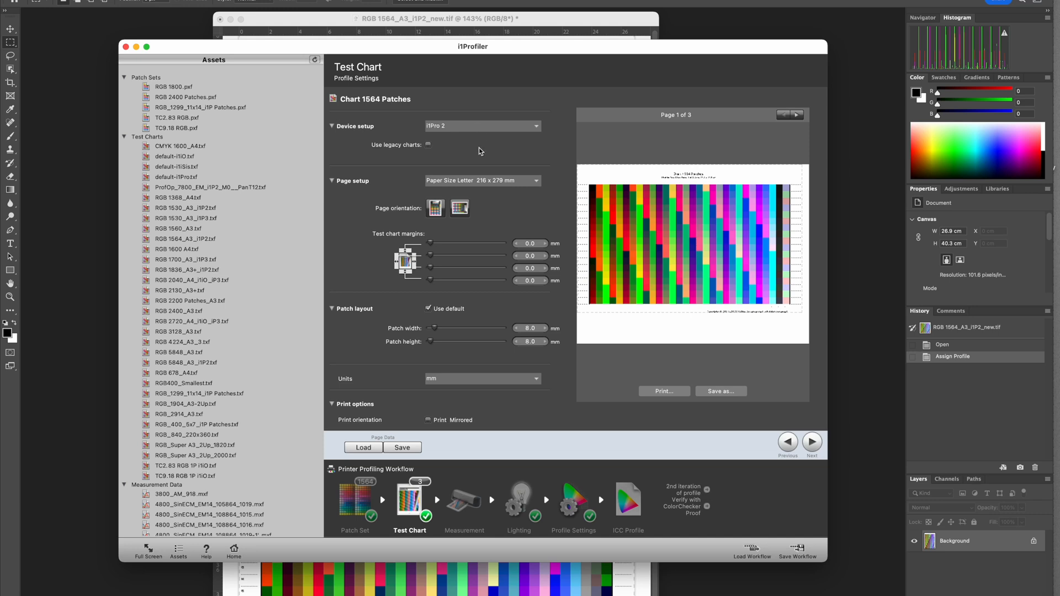
left_click(493, 180)
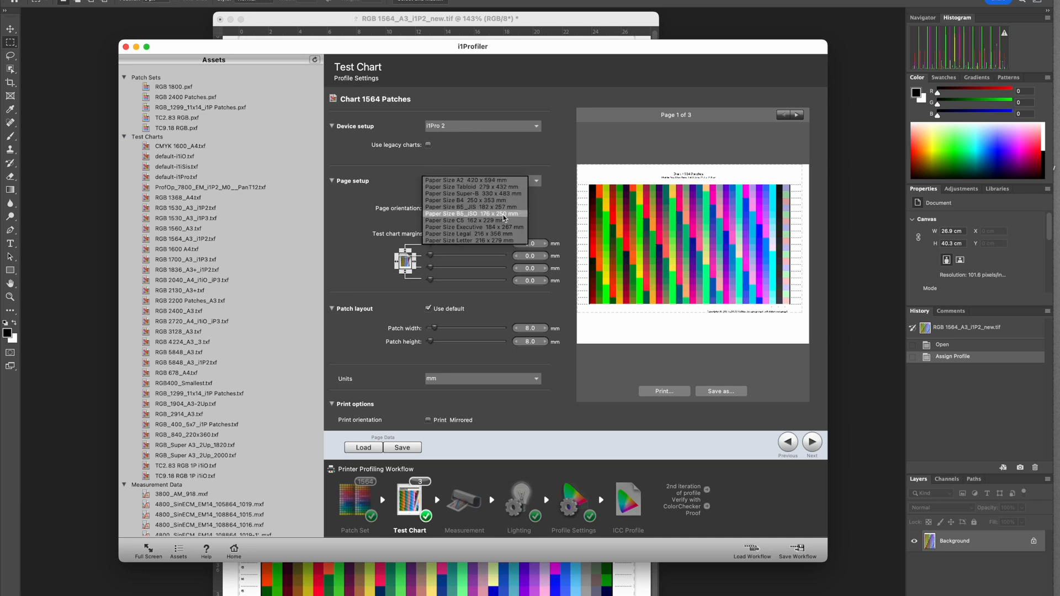
scroll(474, 202, "up", 3)
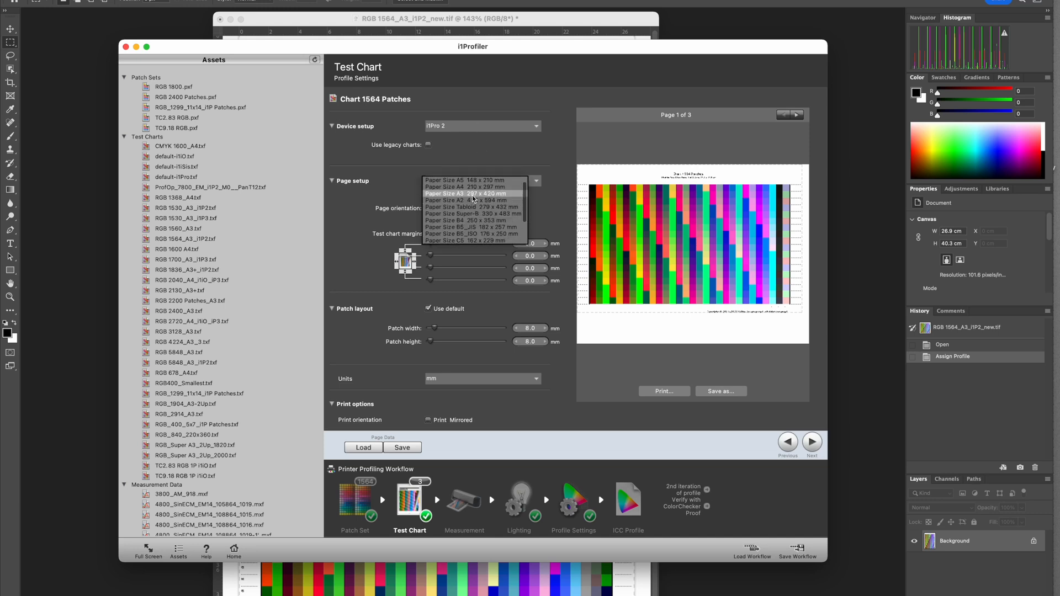
left_click(473, 194)
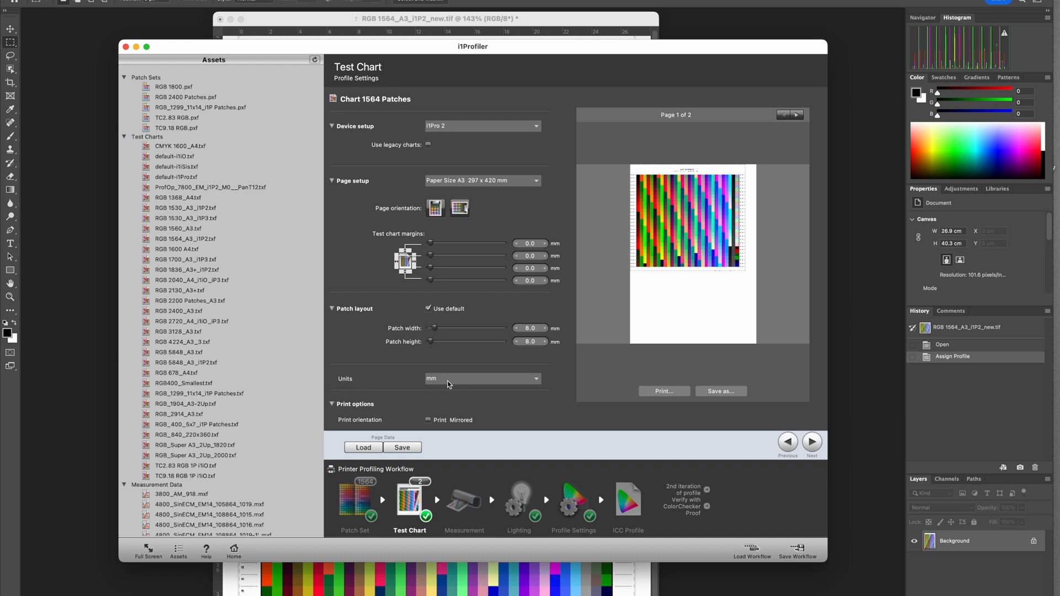
- Set all four test chart margins to 5 mm and reduce the patch width to 7 mm
double_click(531, 244)
double_click(527, 244)
type("5")
key("Tab")
type("5")
key("Tab")
type("5")
key("Tab")
type("5")
key("Tab")
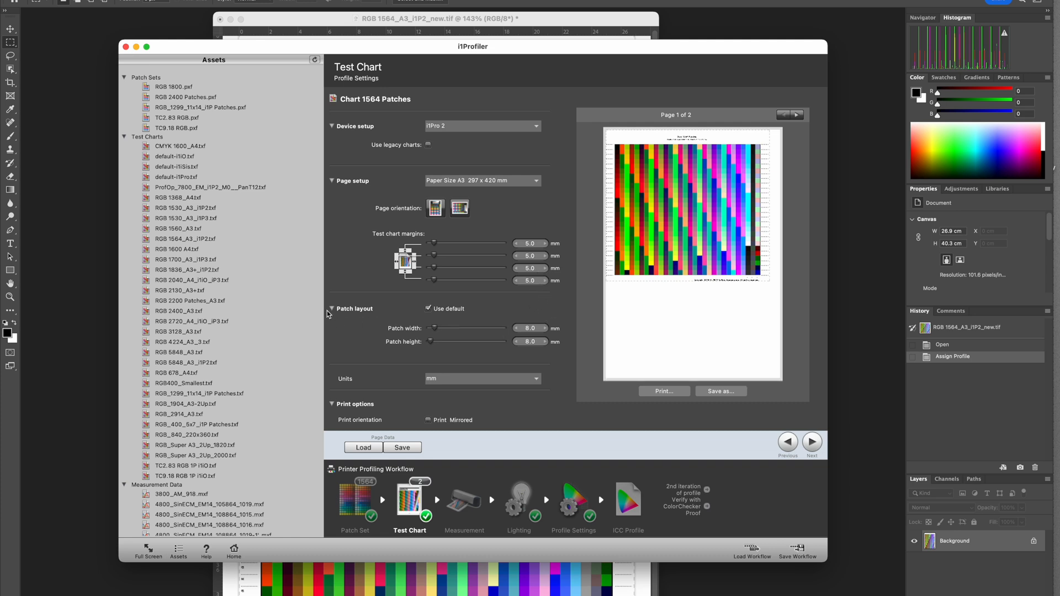
left_click_drag(434, 328, 417, 330)
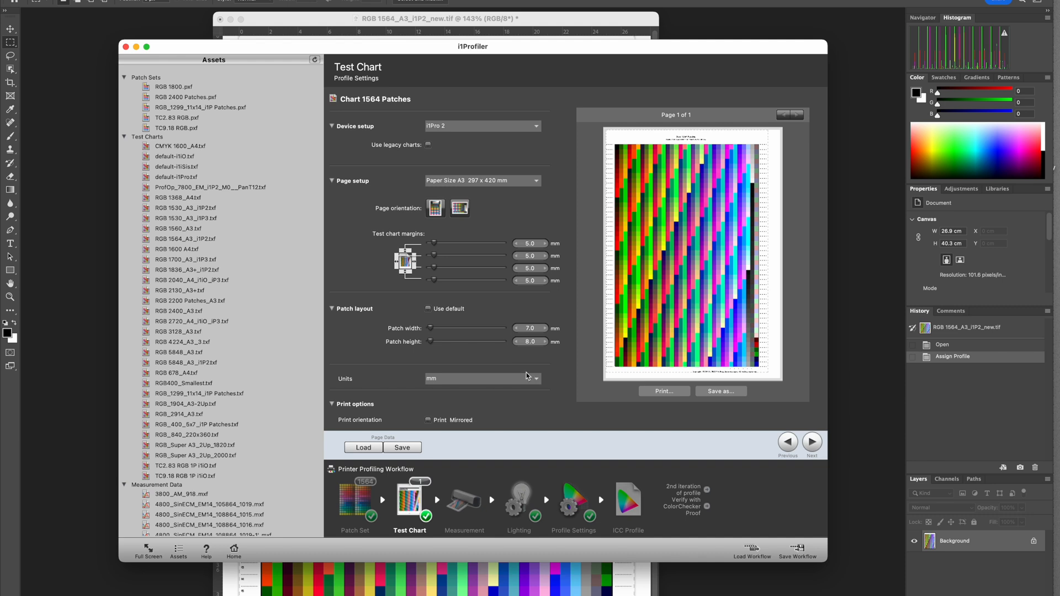
- Check the save dialog for the test chart without saving, and load the existing RGB 1564_A3_i1P2.txf test chart
left_click(405, 450)
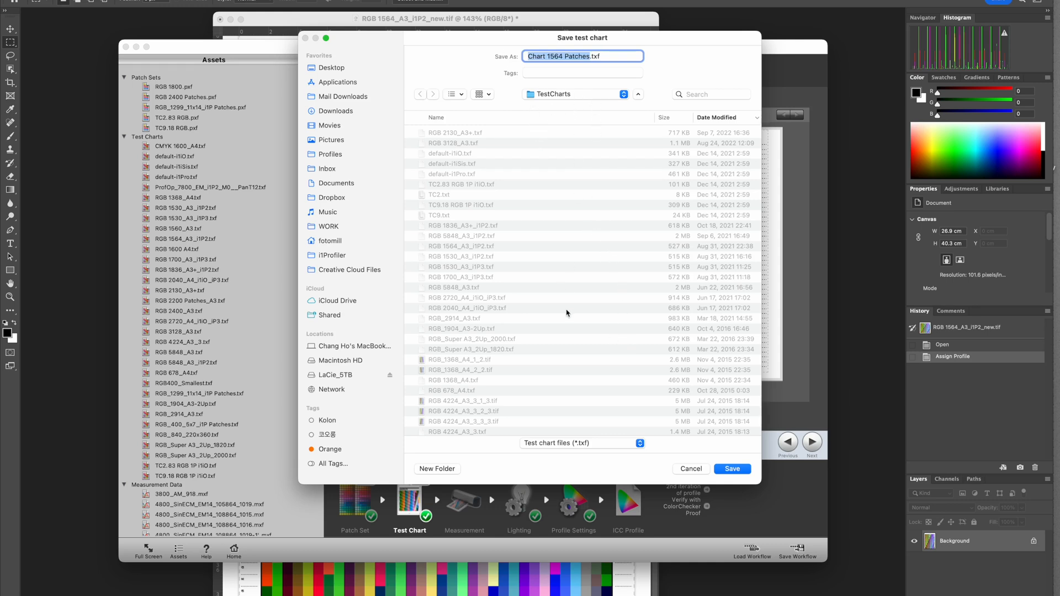
left_click(689, 469)
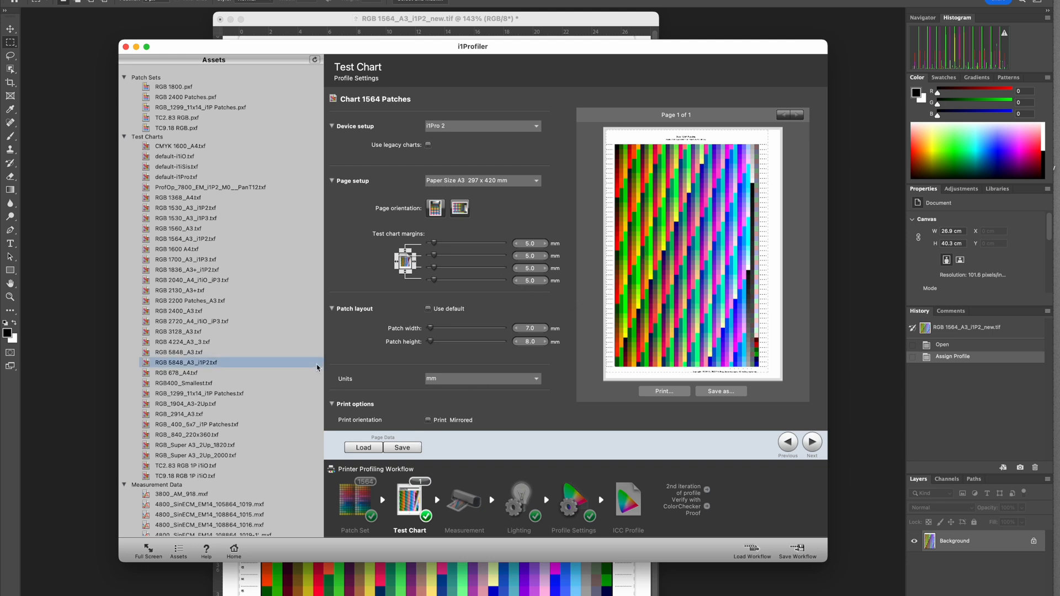
double_click(191, 240)
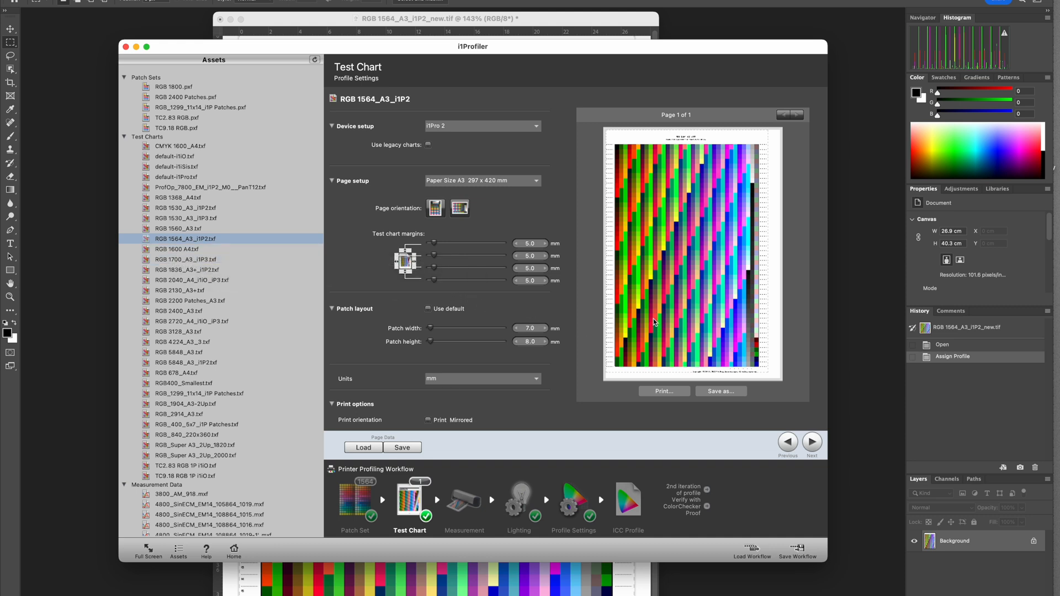
left_click(183, 243)
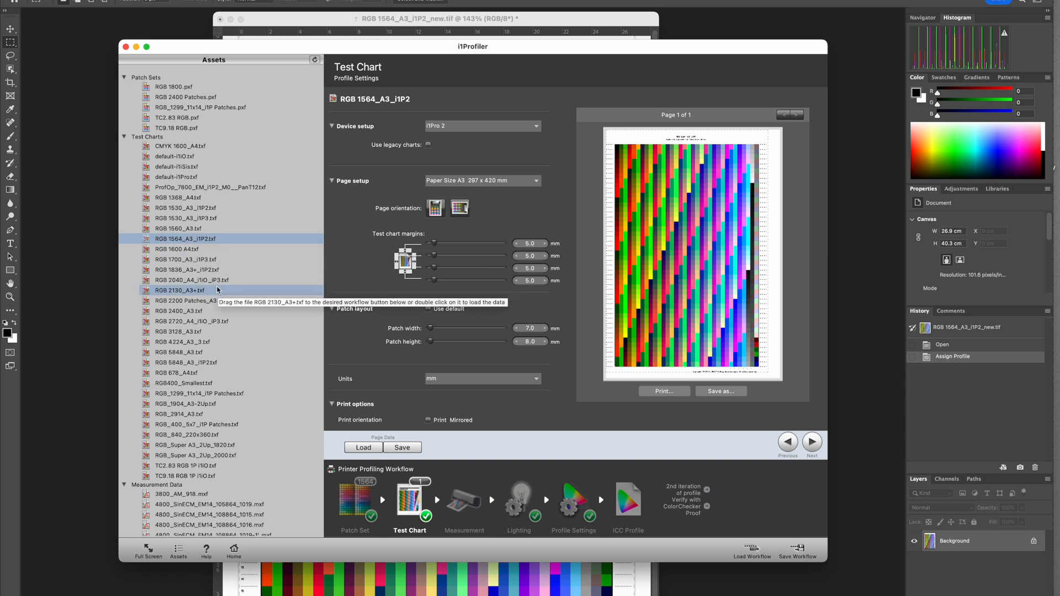
- Load the RGB 3128_A3.txf test chart, preview its second page and return to the first
double_click(197, 335)
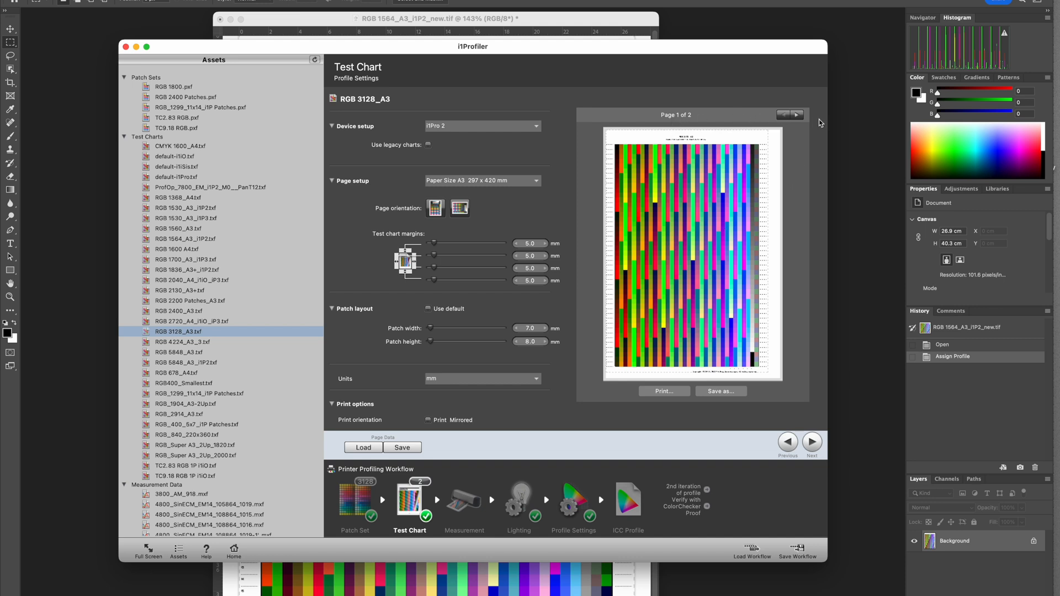
left_click(798, 115)
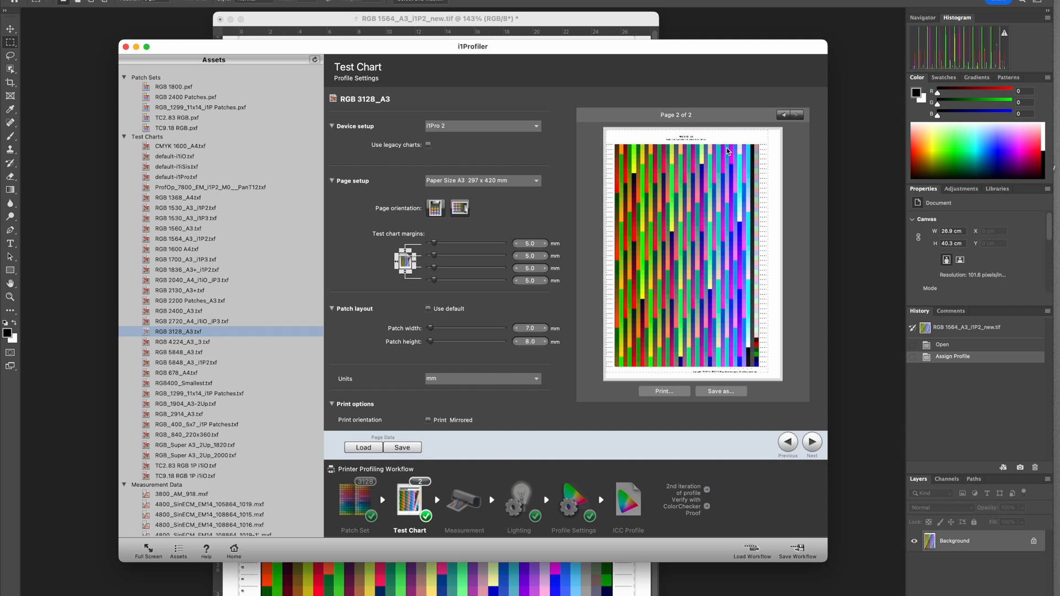
left_click(781, 115)
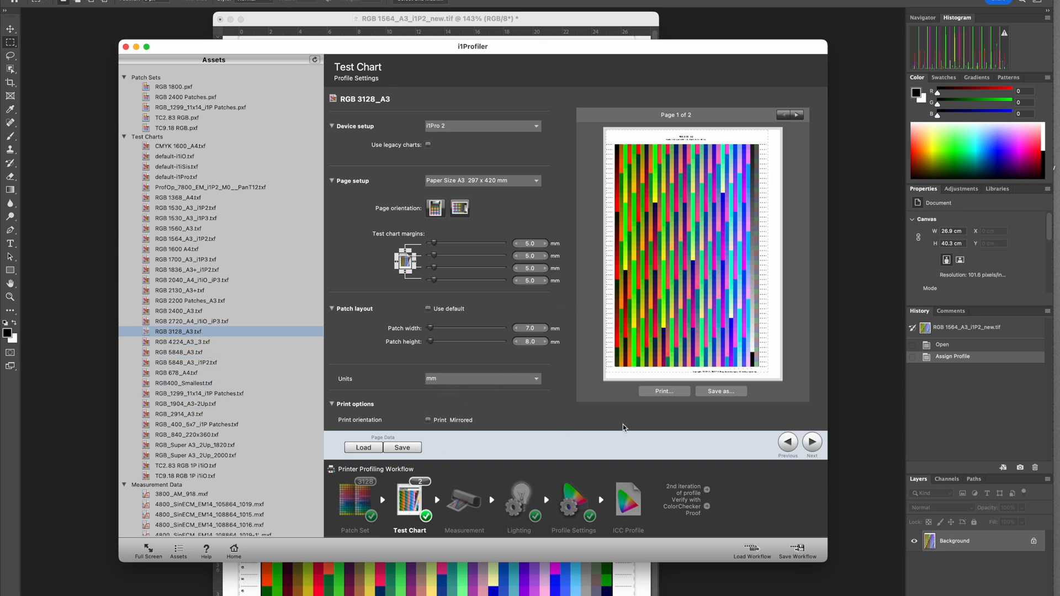
- Check the file formats for exporting the chart image without saving, and look at the Measurement stage before returning to Test Chart
left_click(719, 392)
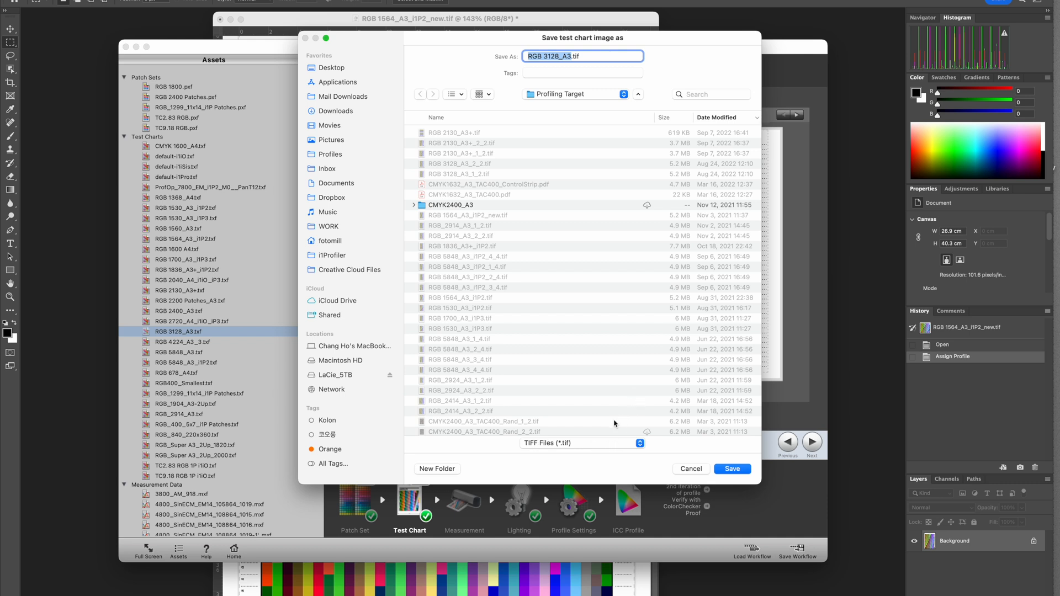
left_click(633, 445)
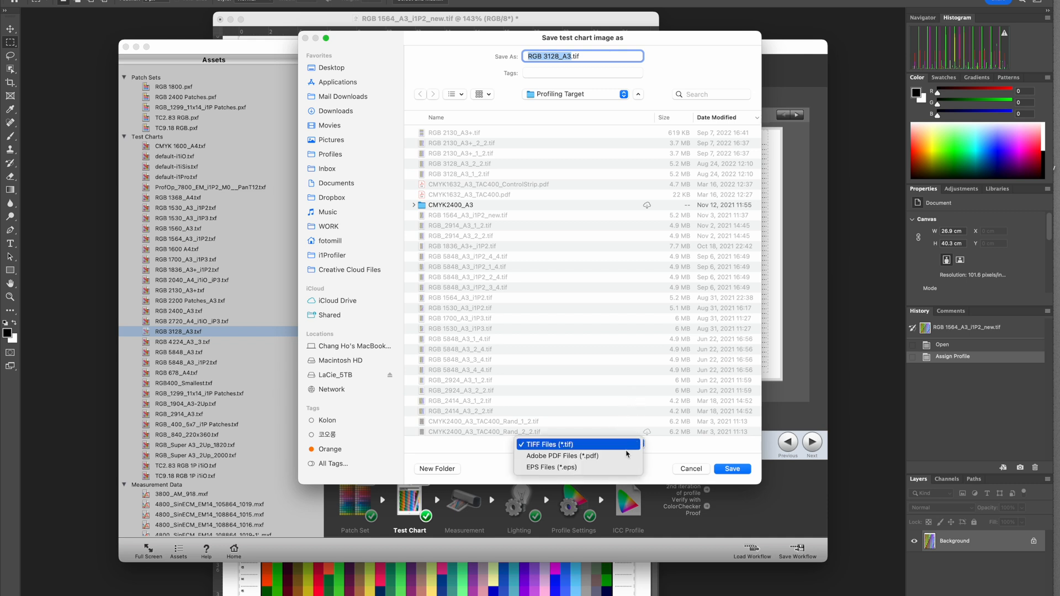
left_click(660, 458)
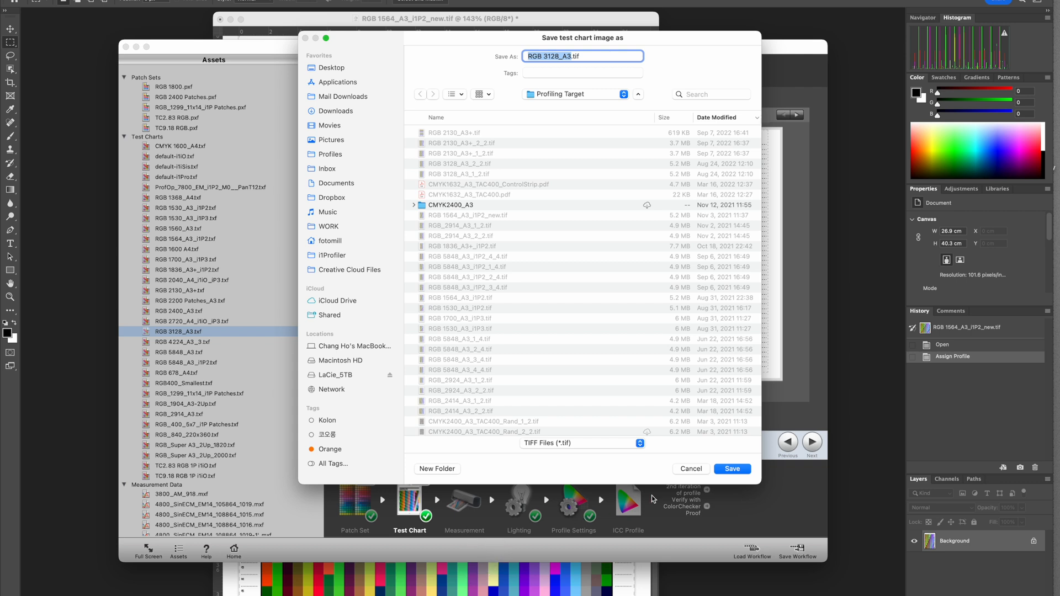
left_click(690, 470)
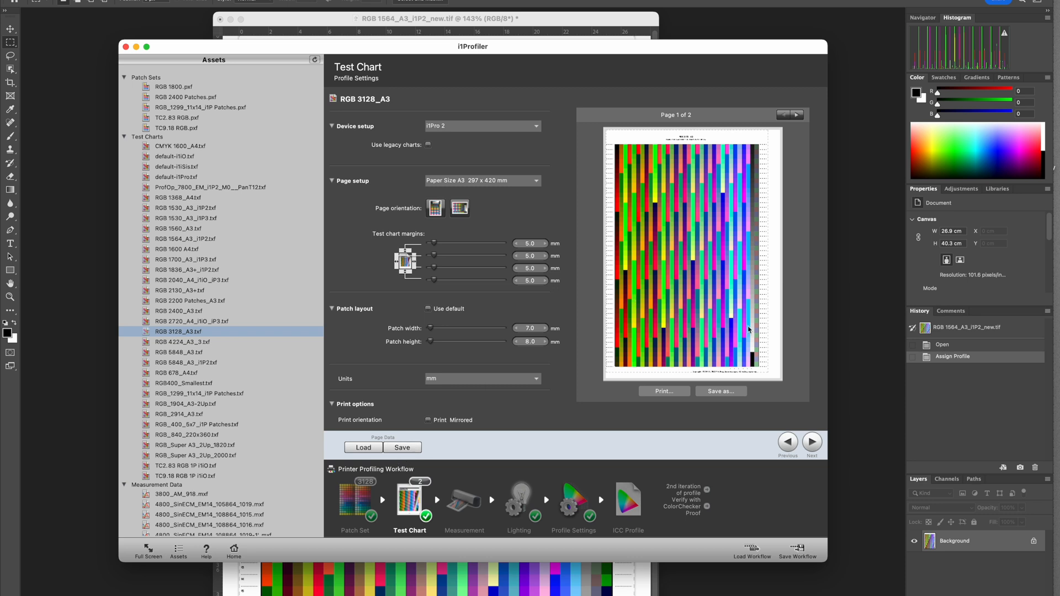
left_click(812, 443)
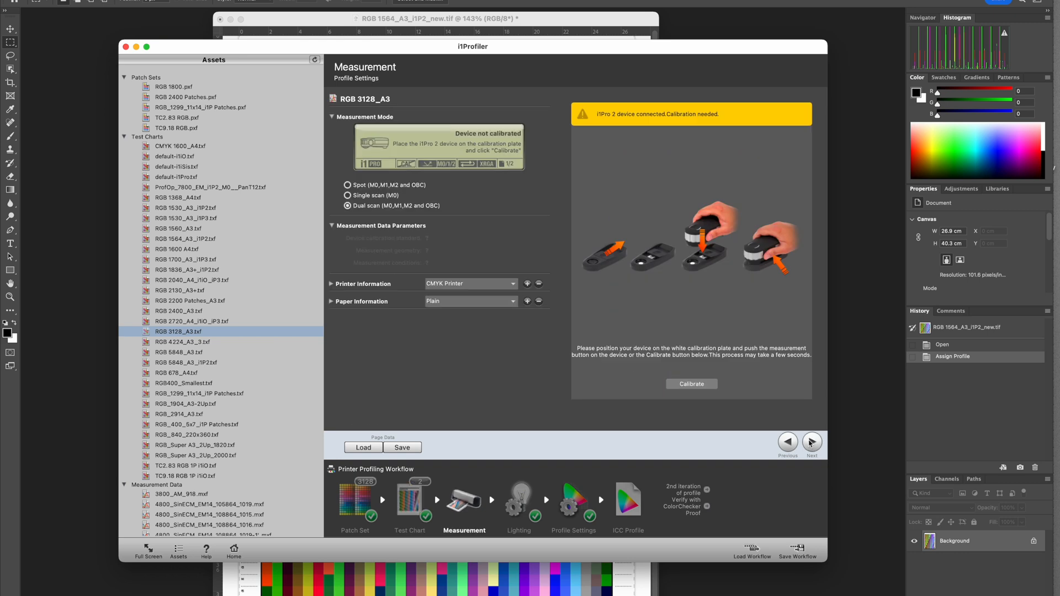
left_click(787, 446)
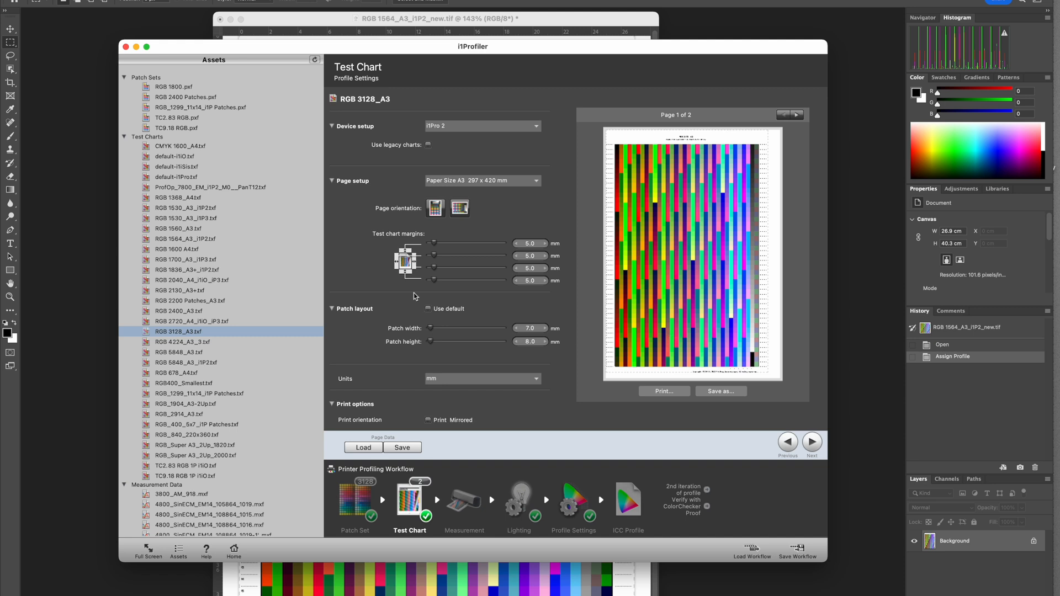
- Load the RGB 2130_A3+.txf test chart and preview both of its pages
left_click(272, 342, "shift")
key("Up")
key("Up")
key("Up")
key("Up")
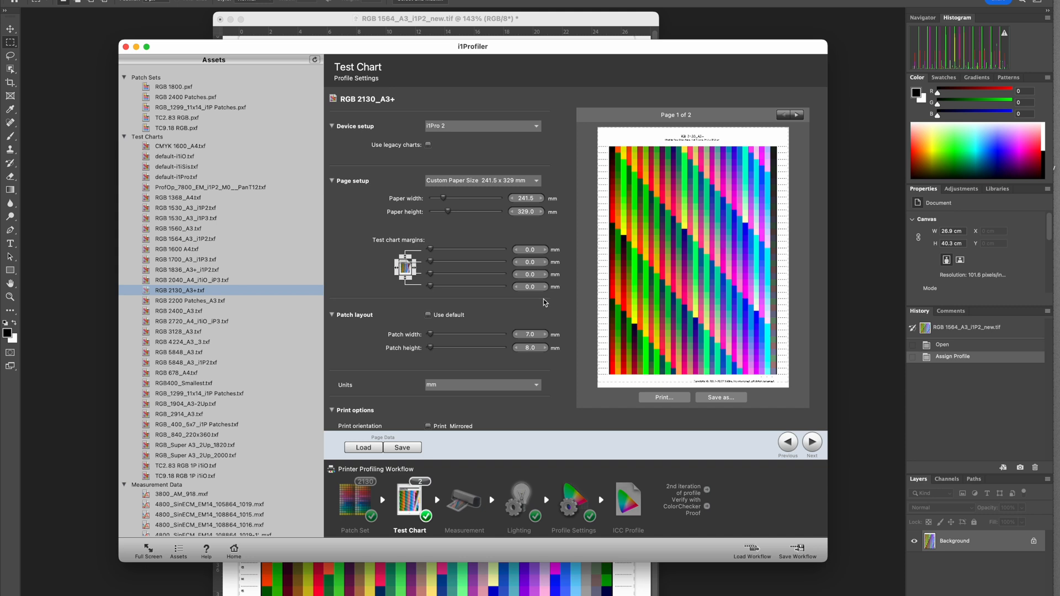
left_click(796, 114)
left_click(786, 116)
left_click(798, 115)
left_click(784, 115)
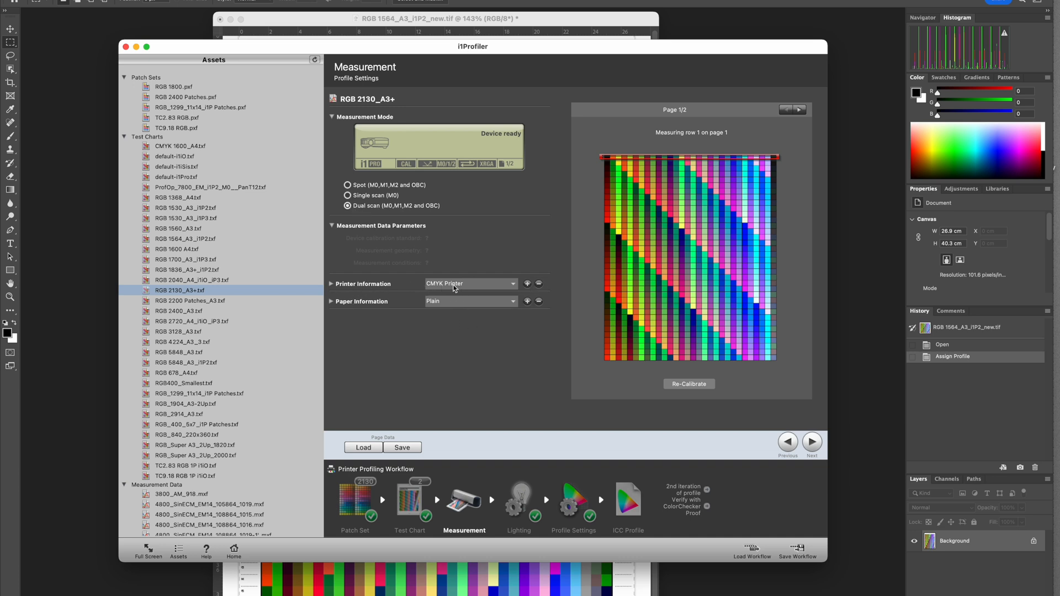
- In the Measurement stage, set the printer information to RGB Printer and the paper information to Glossy
left_click(456, 283)
left_click(451, 290)
left_click(451, 303)
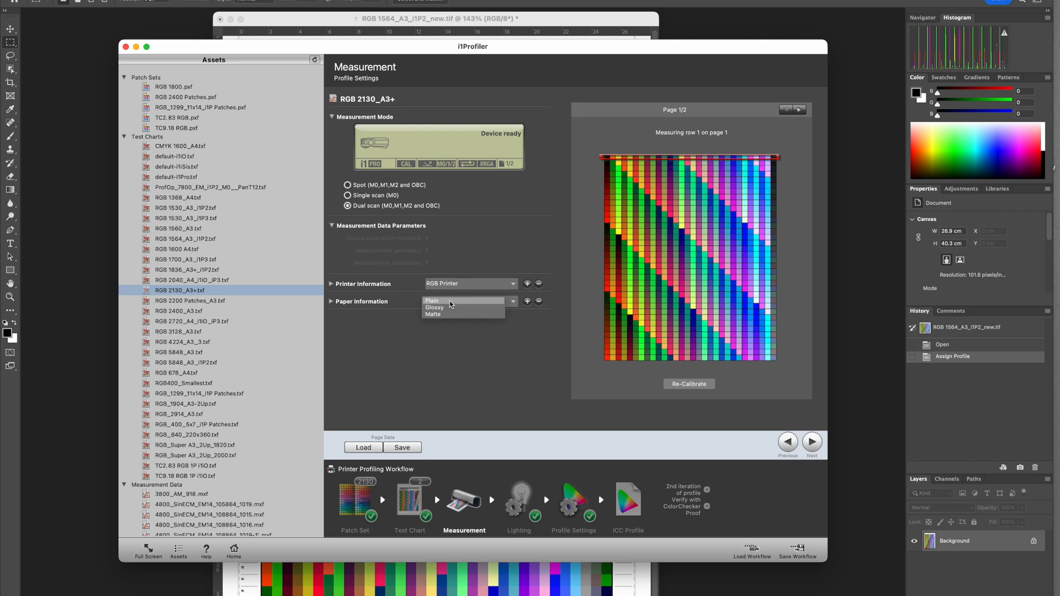
left_click(451, 308)
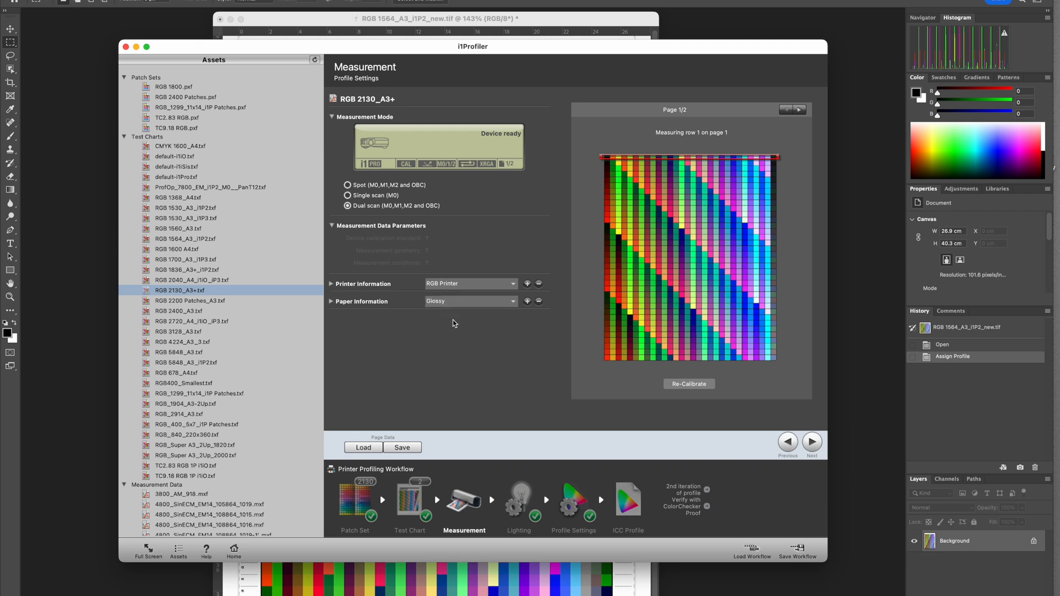
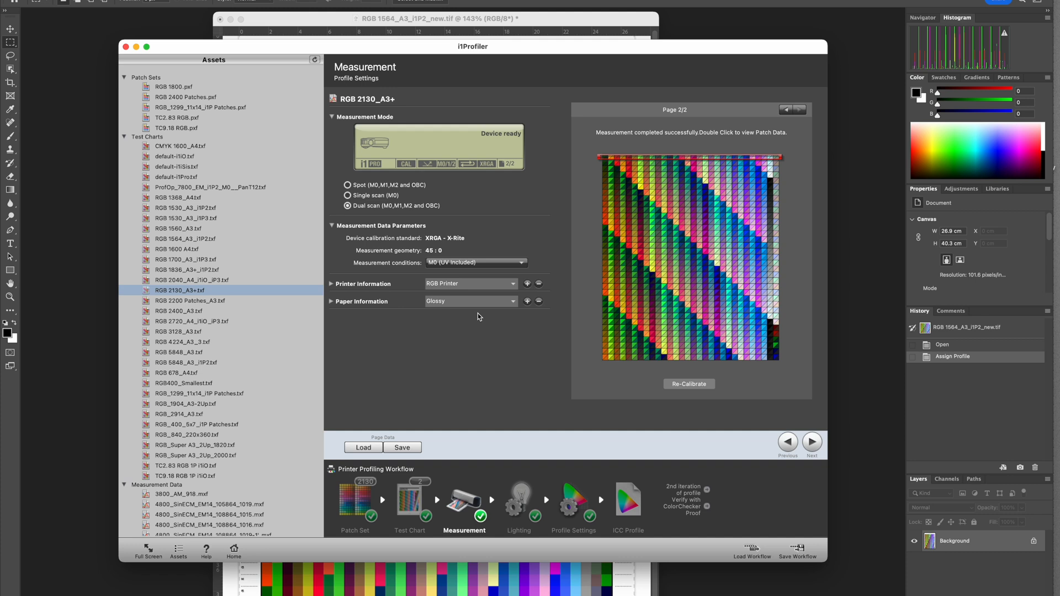
- Compare the two pages of the measured chart, ending on page 1
left_click(793, 110)
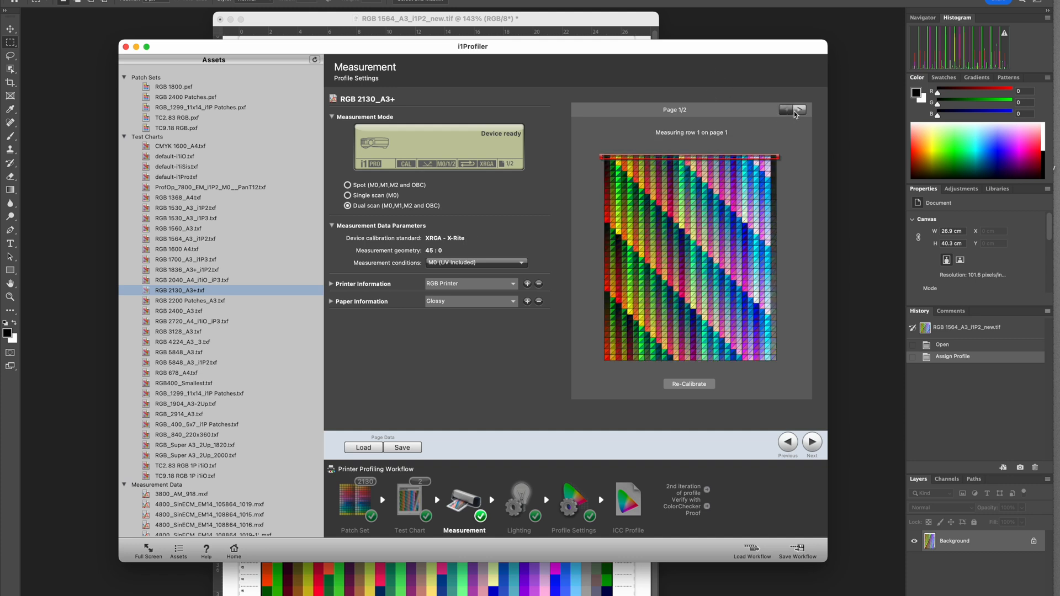
left_click(802, 110)
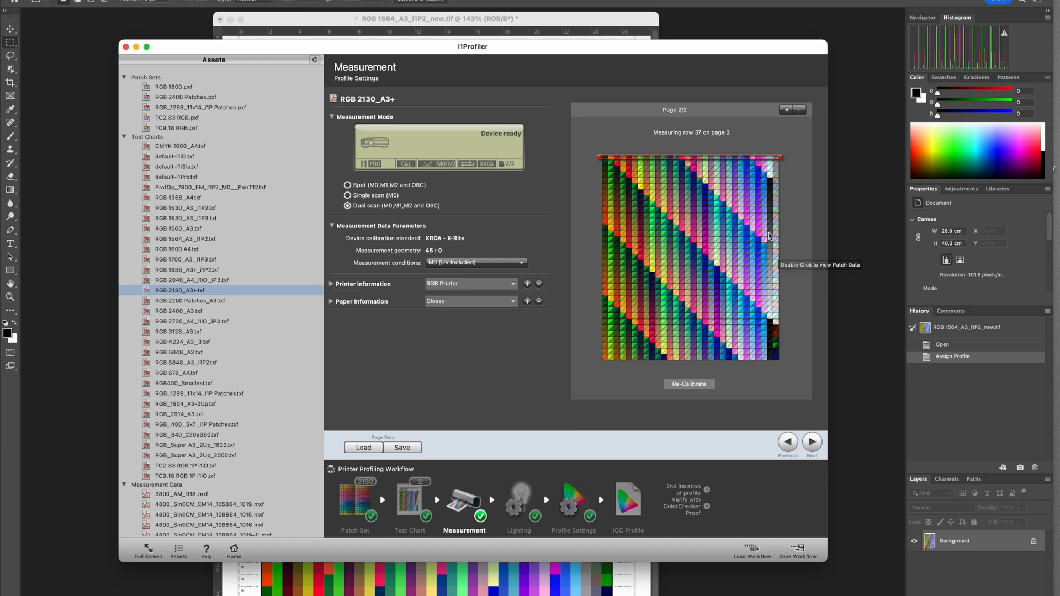
left_click(786, 110)
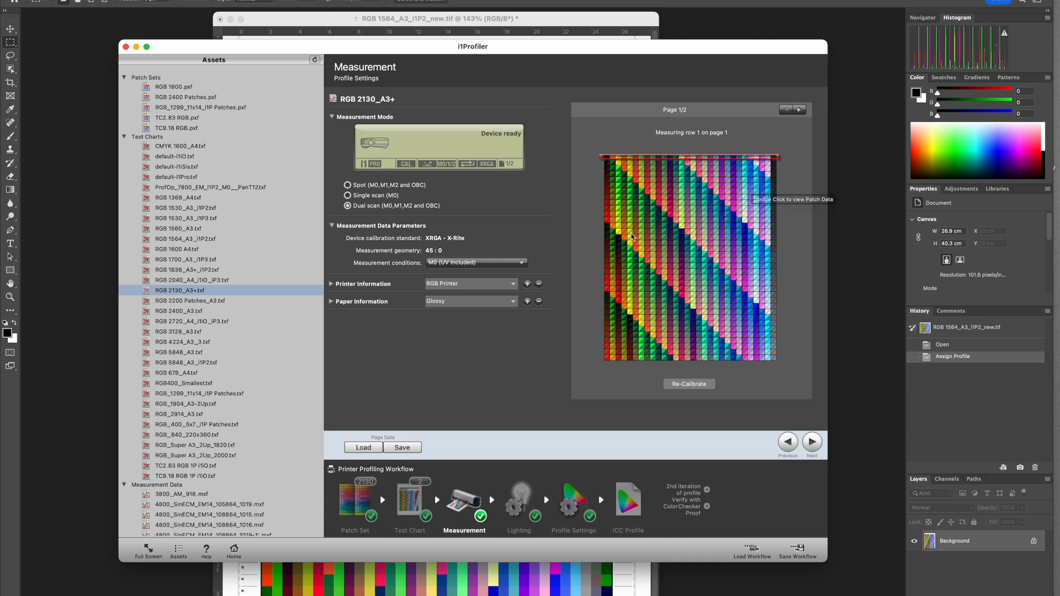
- Open the patch data for the orange patch in row 13, column 2 of page 1 and examine its reflectance and Lab values
double_click(612, 225)
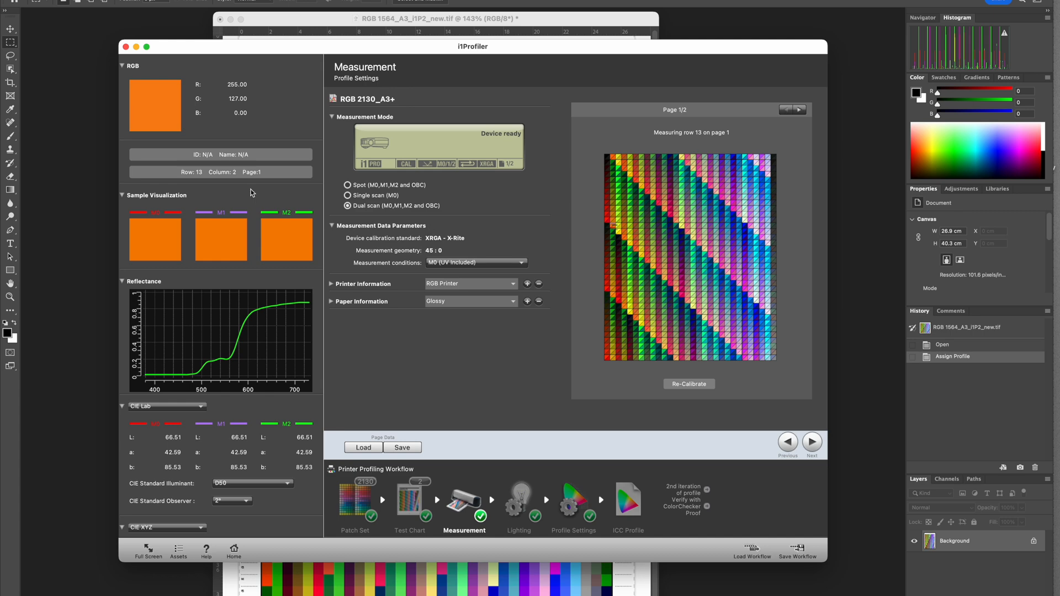
scroll(240, 199, "down", 5)
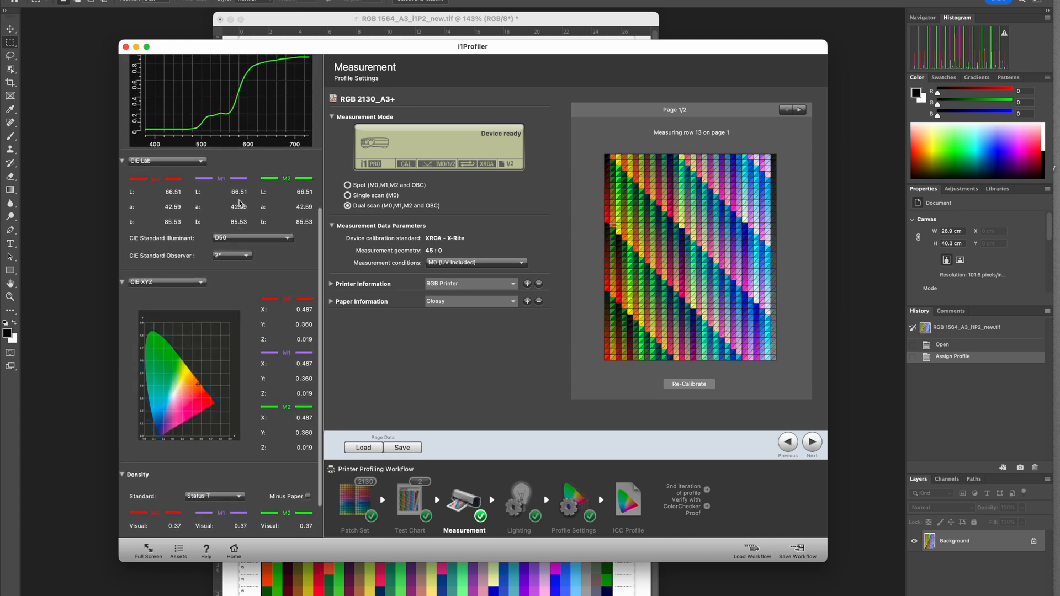
scroll(239, 204, "up", 5)
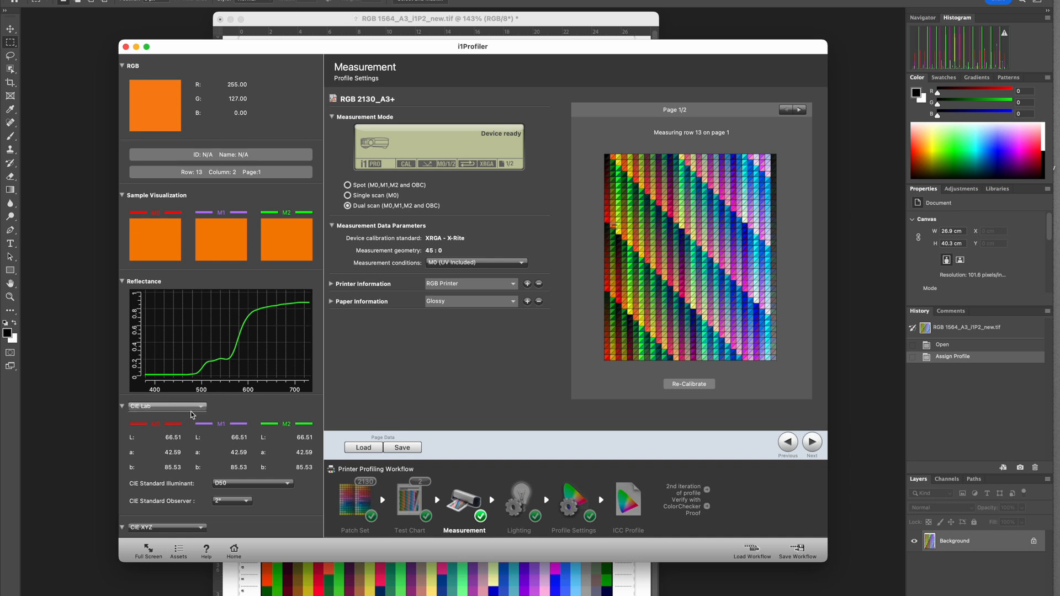
scroll(197, 415, "down", 3)
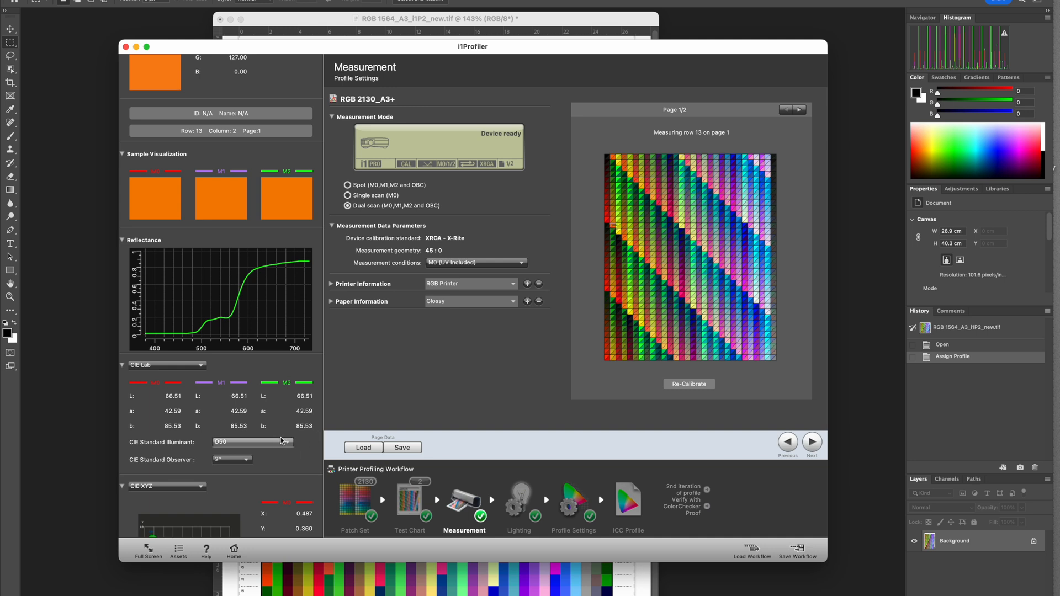
scroll(274, 425, "down", 3)
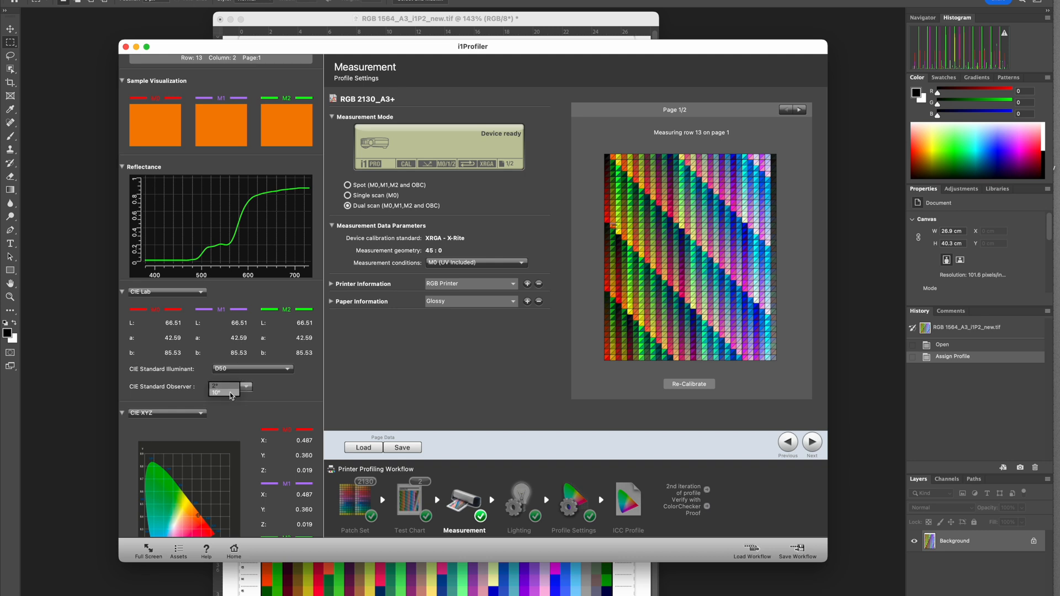
- Check the standard observer choices and try illuminant A for the patch data, then return the illuminant to D50
left_click(229, 393)
left_click(229, 390)
left_click(219, 393)
left_click(232, 374)
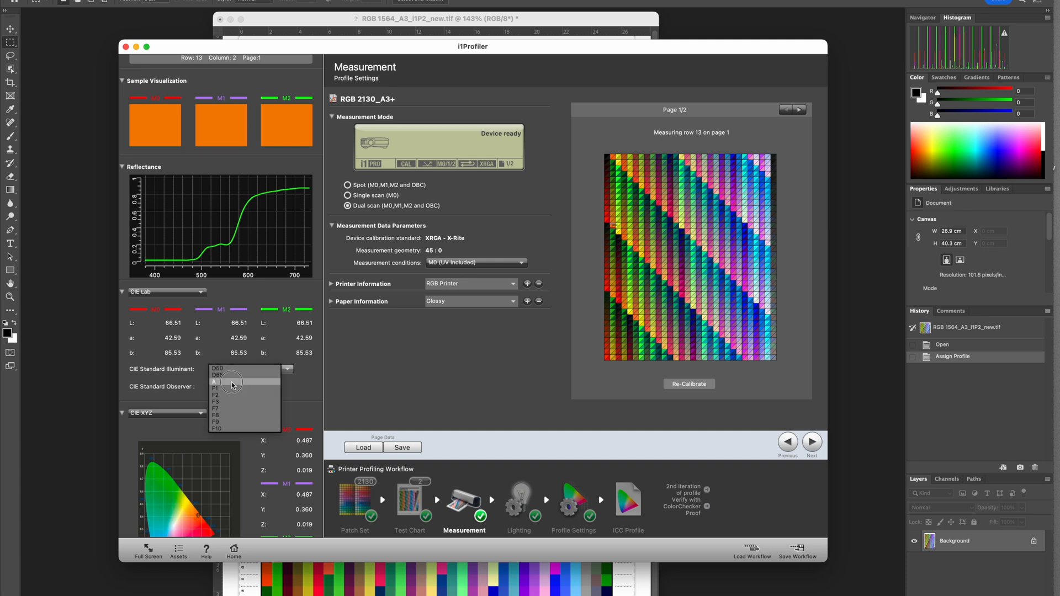
left_click(232, 383)
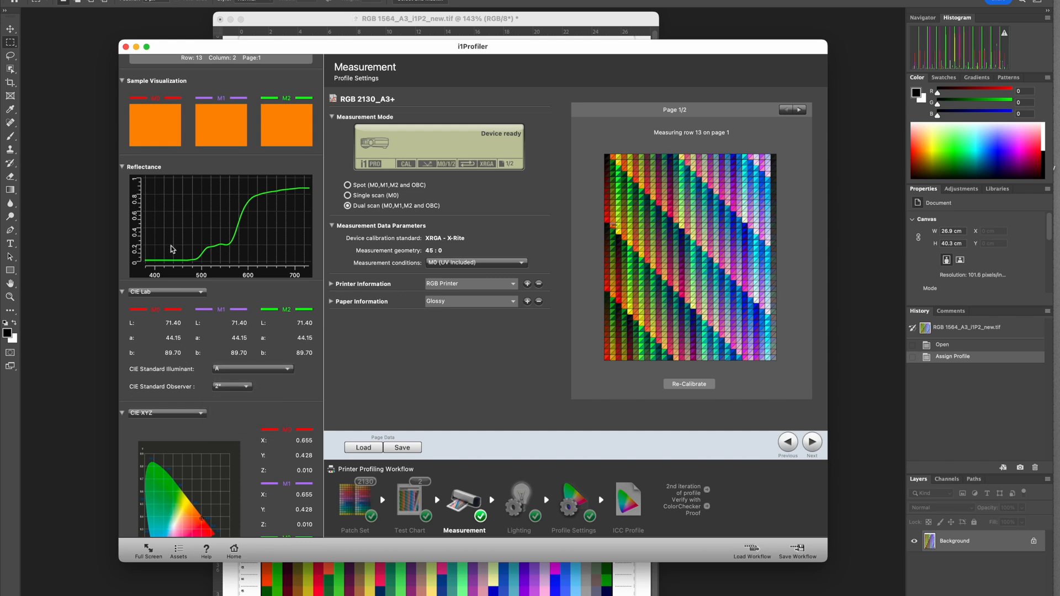
left_click(221, 369)
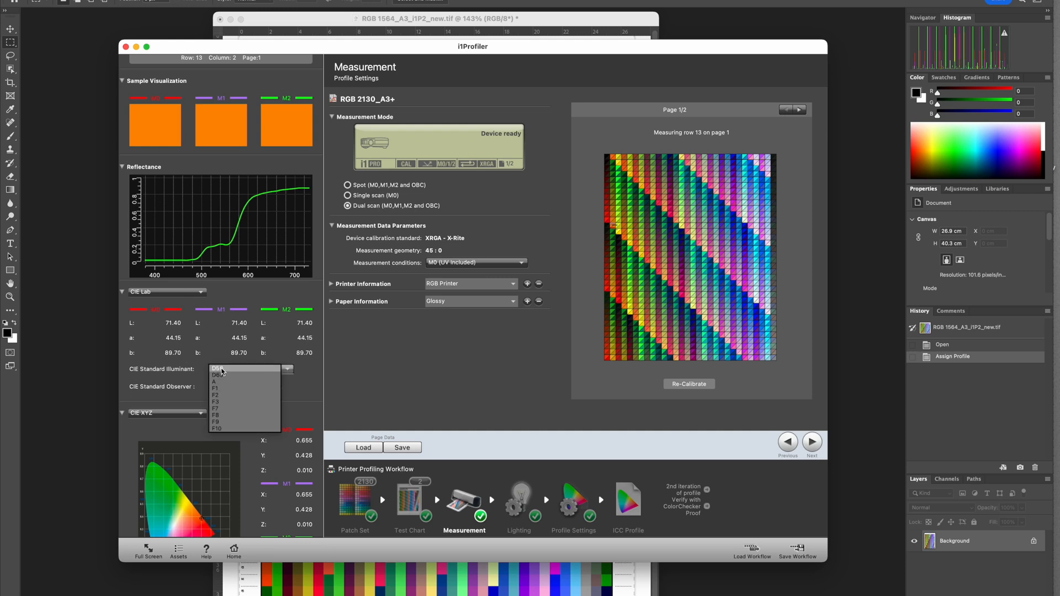
left_click(221, 369)
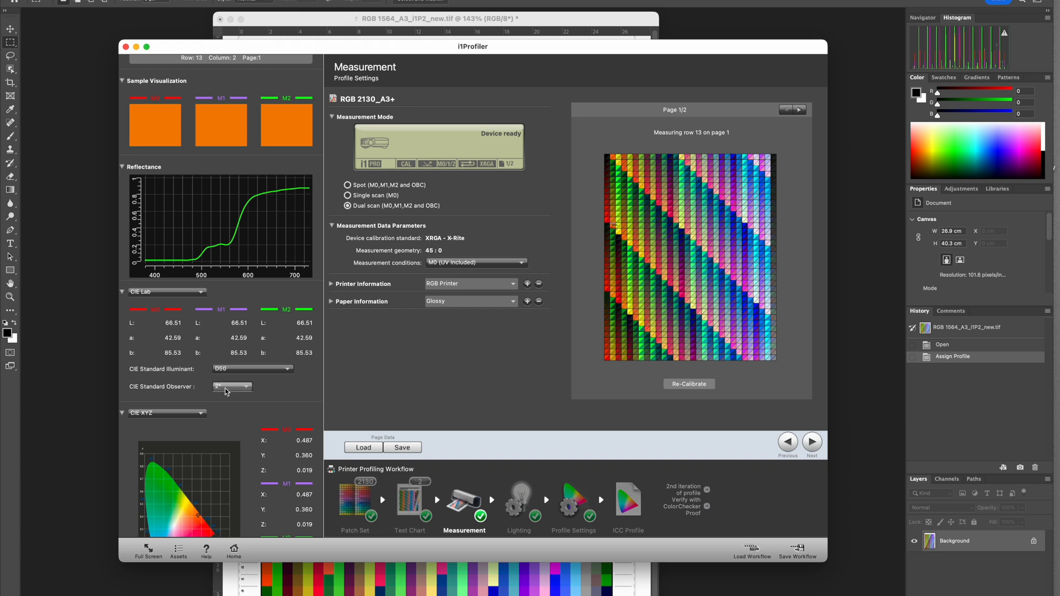
- Examine the CIE XYZ and density readings of the selected patch
scroll(237, 335, "down", 5)
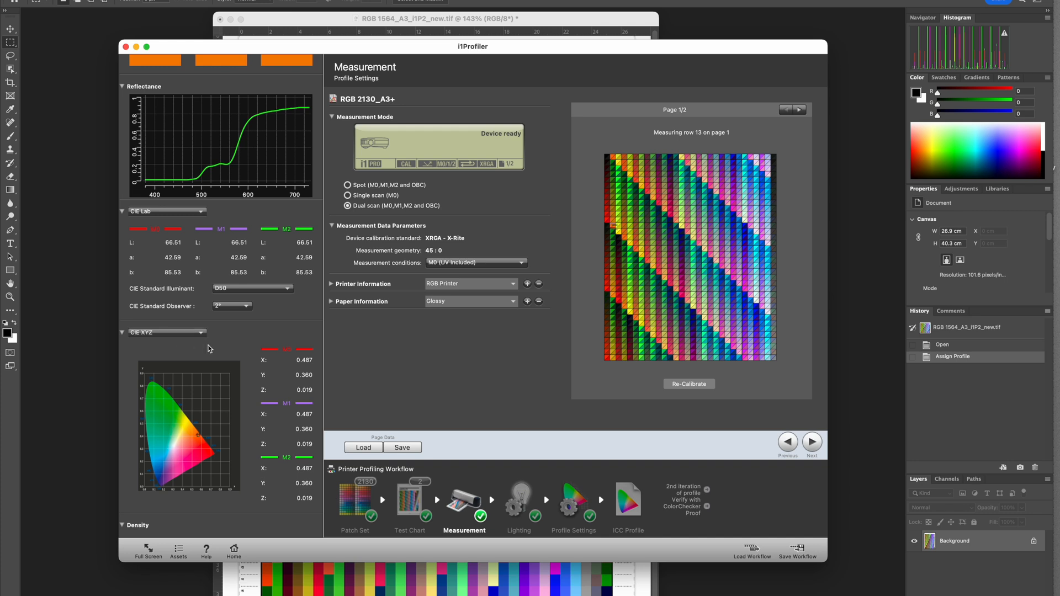
scroll(264, 392, "down", 6)
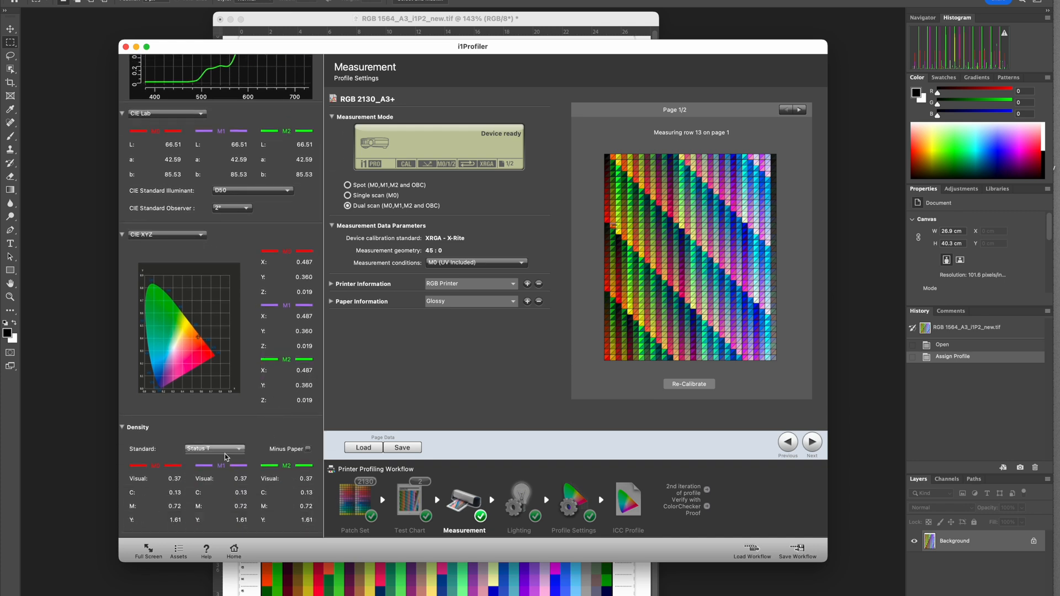
scroll(180, 448, "up", 15)
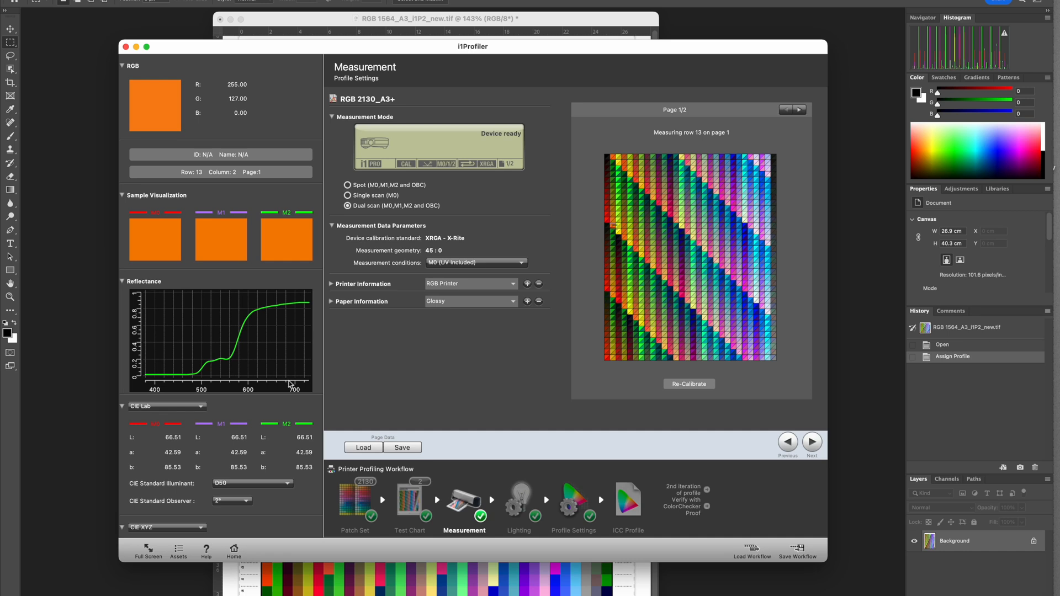
- Save the measurement data in the Measurements folder, using the existing file name My3880_DurSat270-PSG-14_20220912.mxf as the basis for its name
left_click(403, 447)
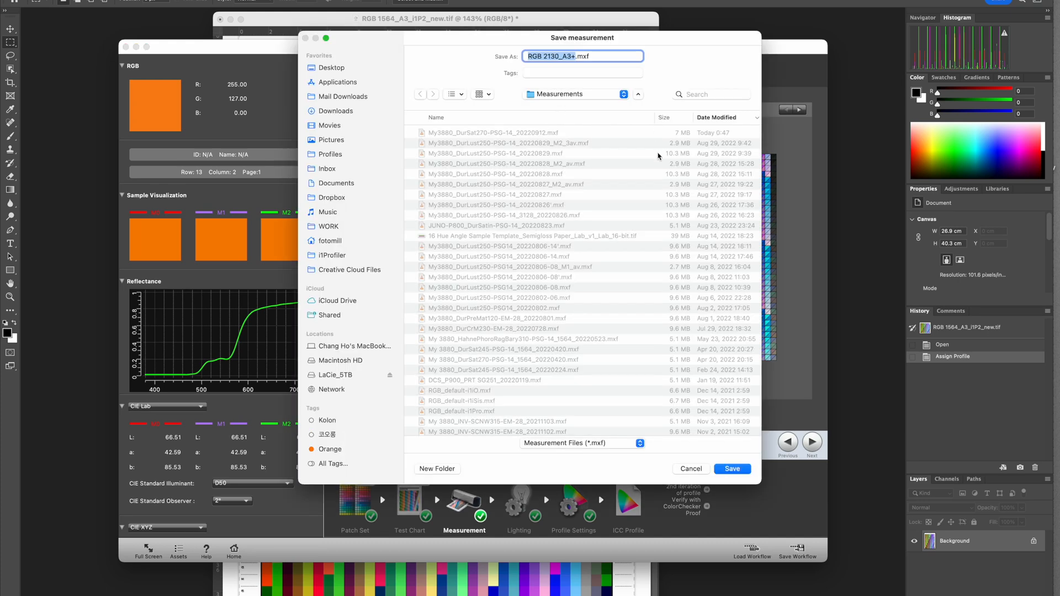
left_click(536, 134)
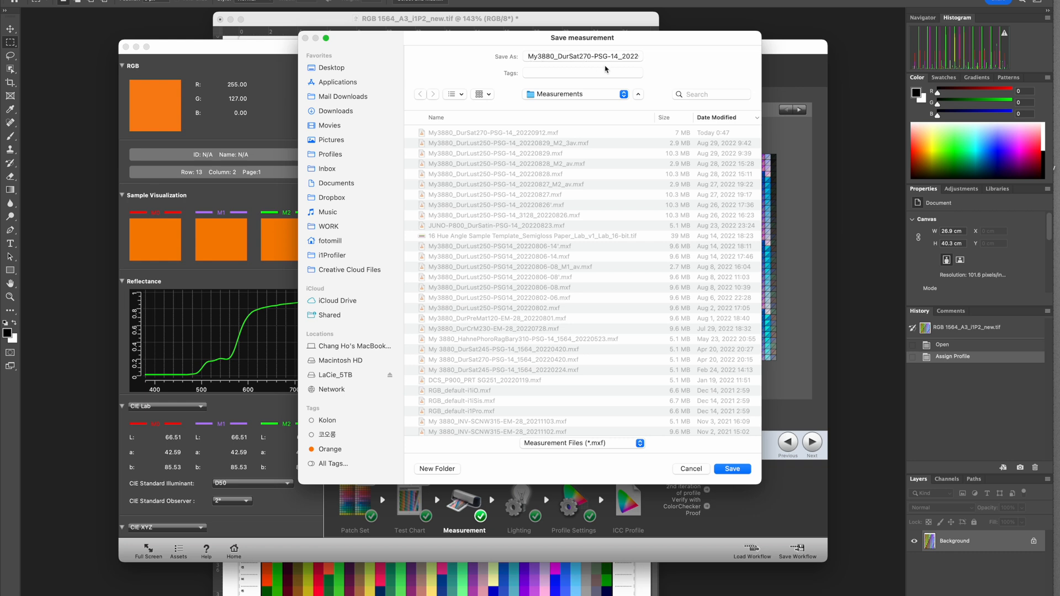
left_click_drag(621, 55, 652, 62)
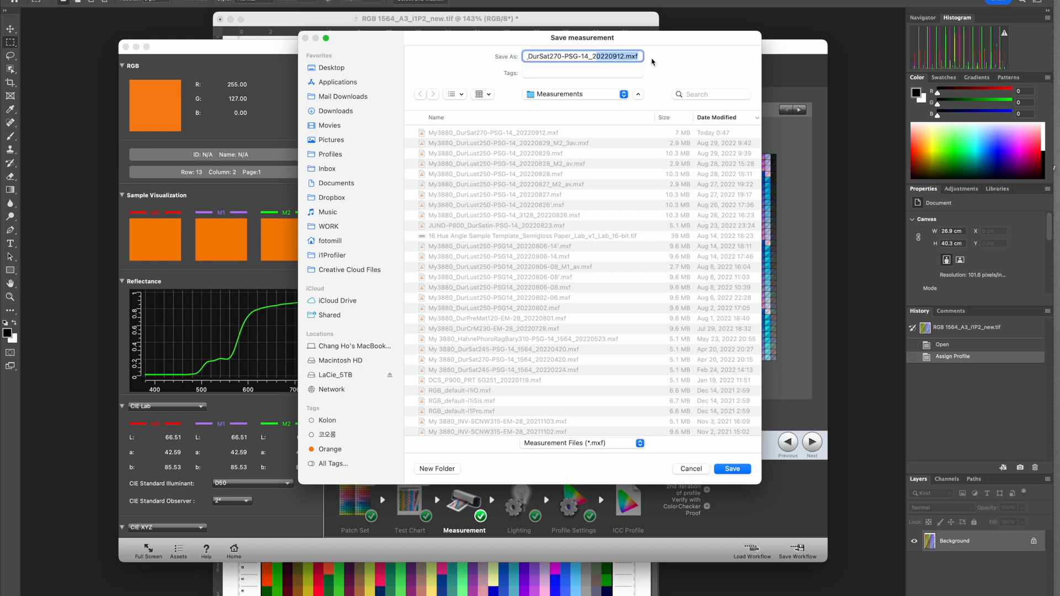
left_click(625, 57)
left_click(739, 470)
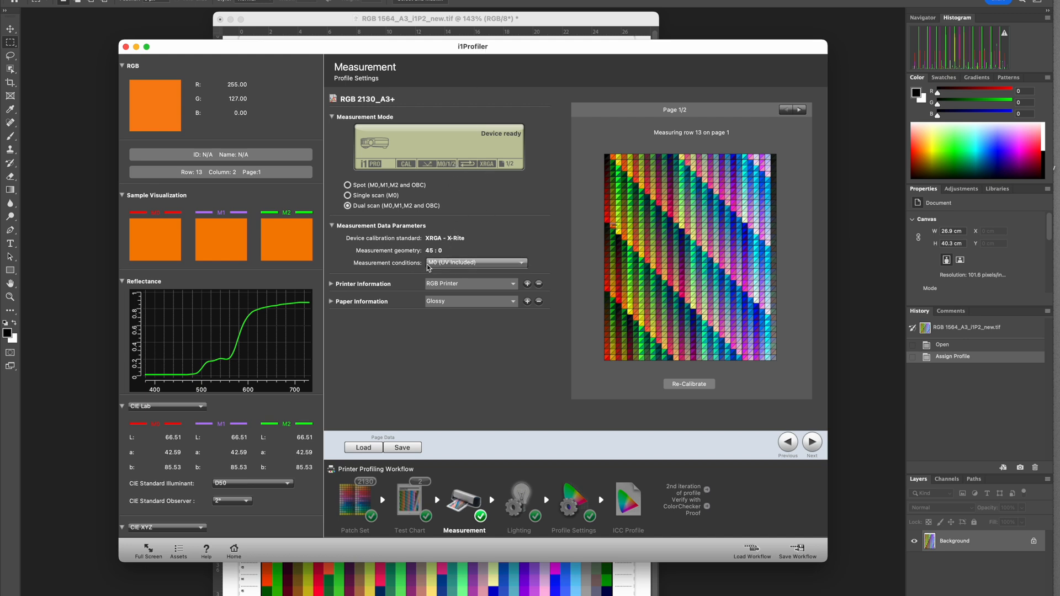
- Set the measurement conditions to M2 (UV Excluded)
left_click(446, 267)
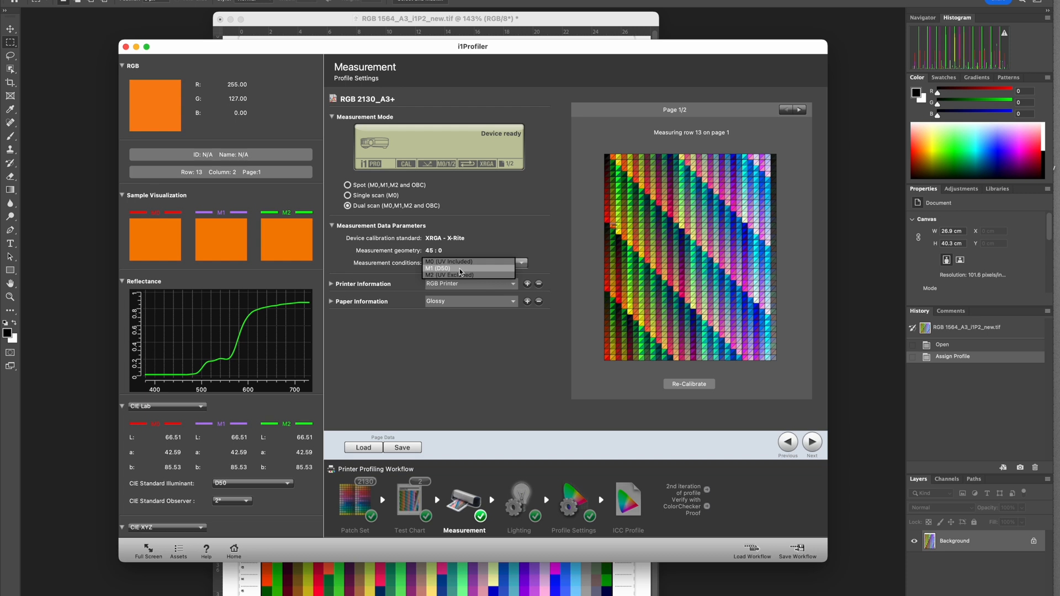
left_click(498, 229)
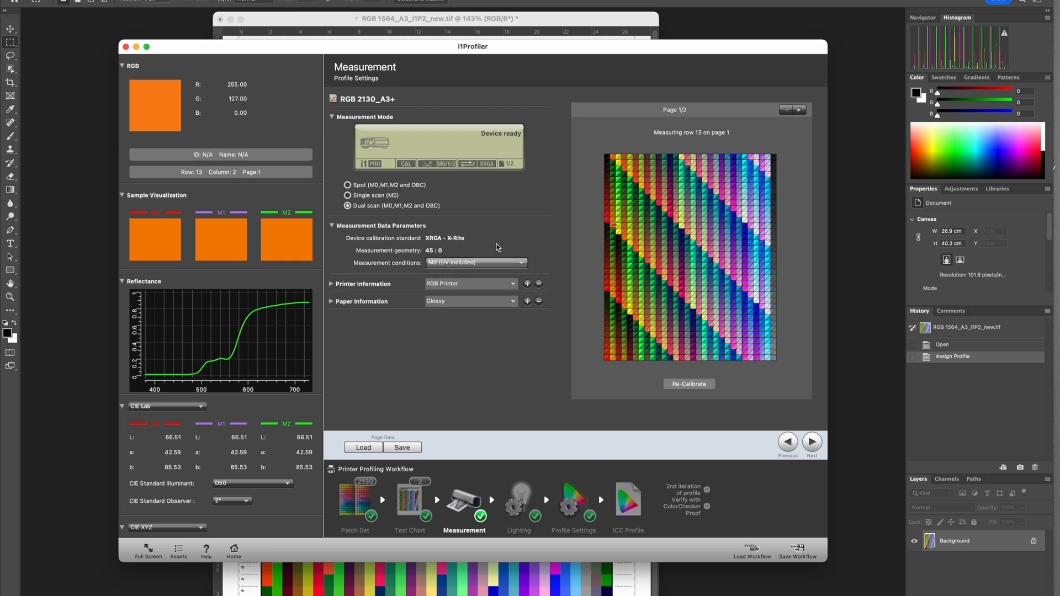
left_click(450, 264)
left_click(450, 275)
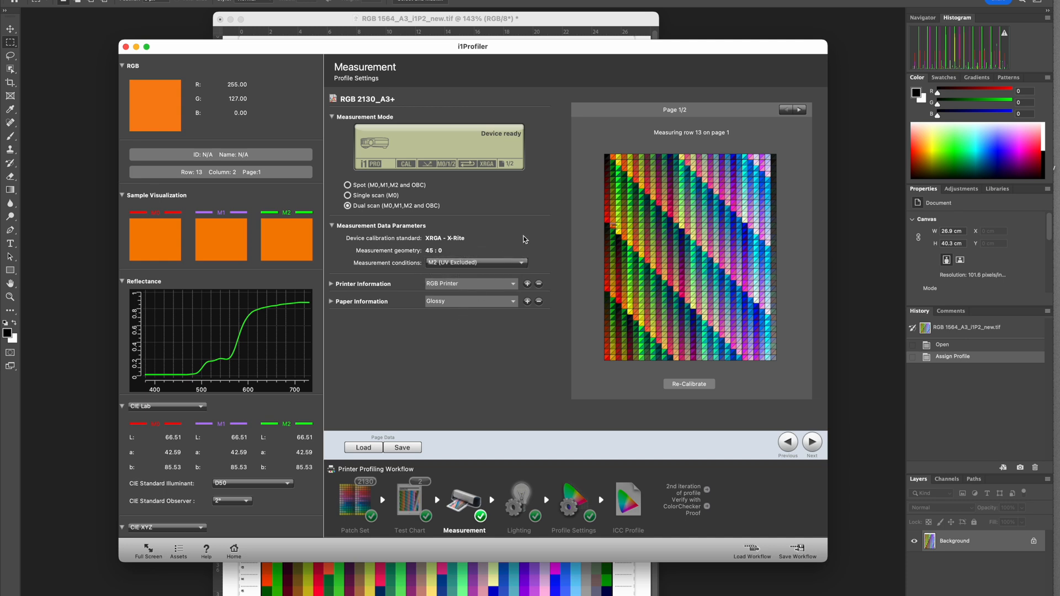
- Advance to the Lighting stage, then enlarge and reposition the window so the whole spectrum graph fits
left_click_drag(486, 53, 481, 48)
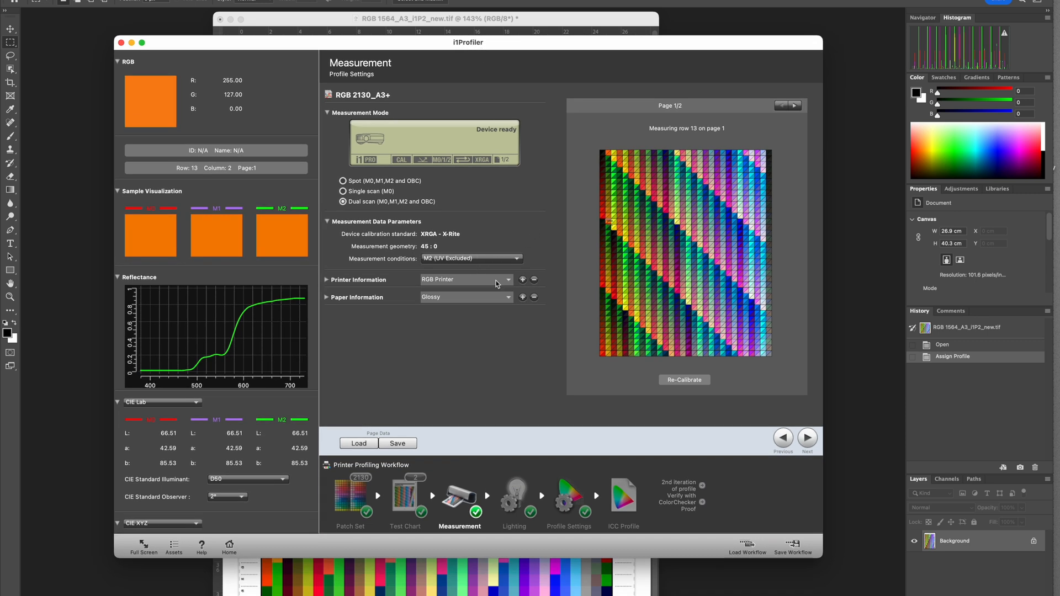
left_click(807, 439)
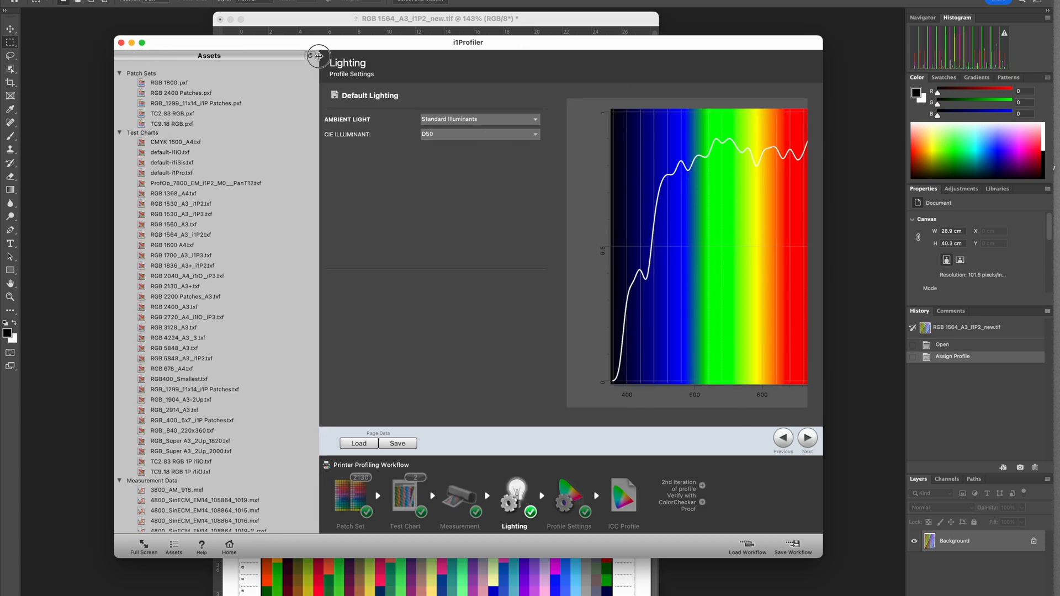
left_click_drag(822, 557, 946, 578)
left_click_drag(474, 44, 432, 31)
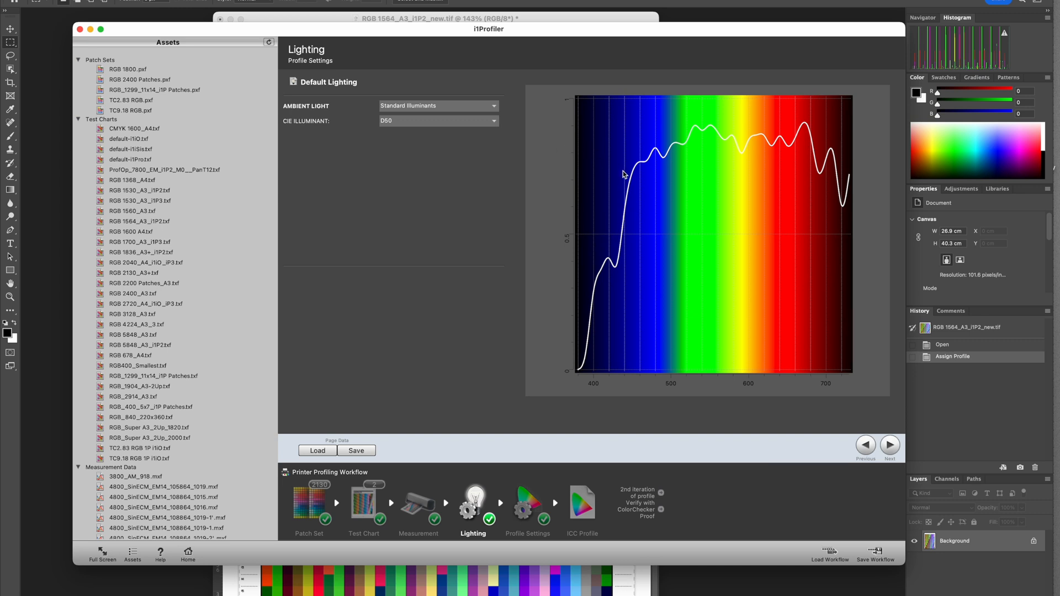
- Look through the available CIE illuminants and ambient light sources without changing either setting
left_click(447, 126)
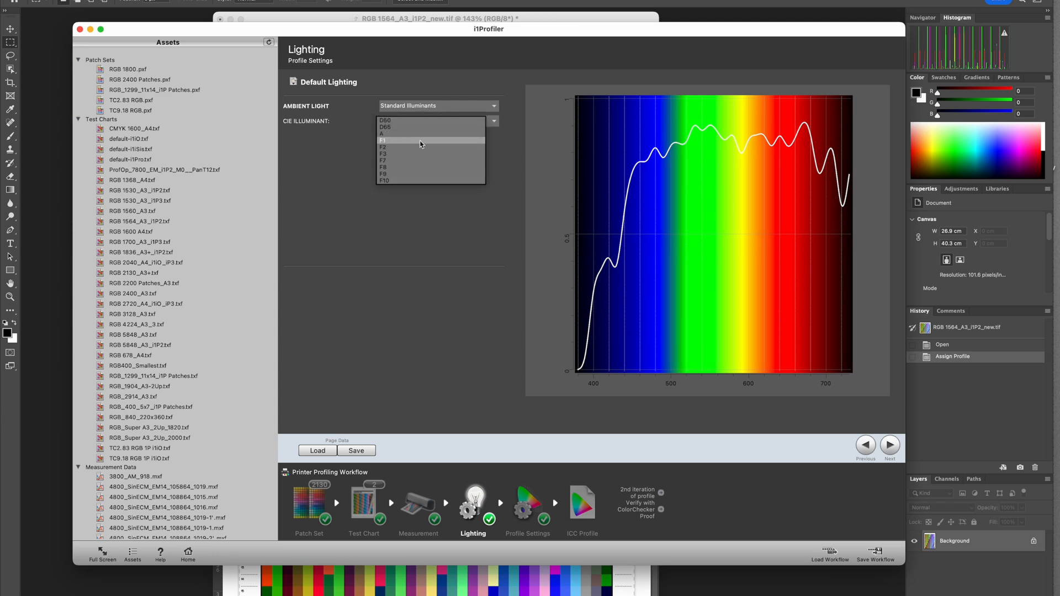
left_click(453, 216)
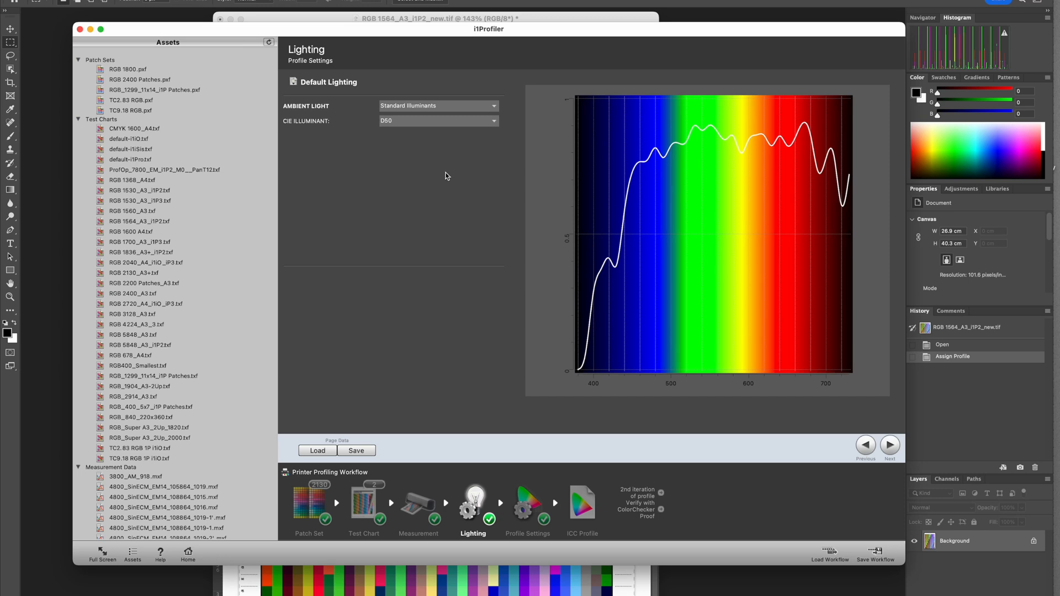
left_click(476, 111)
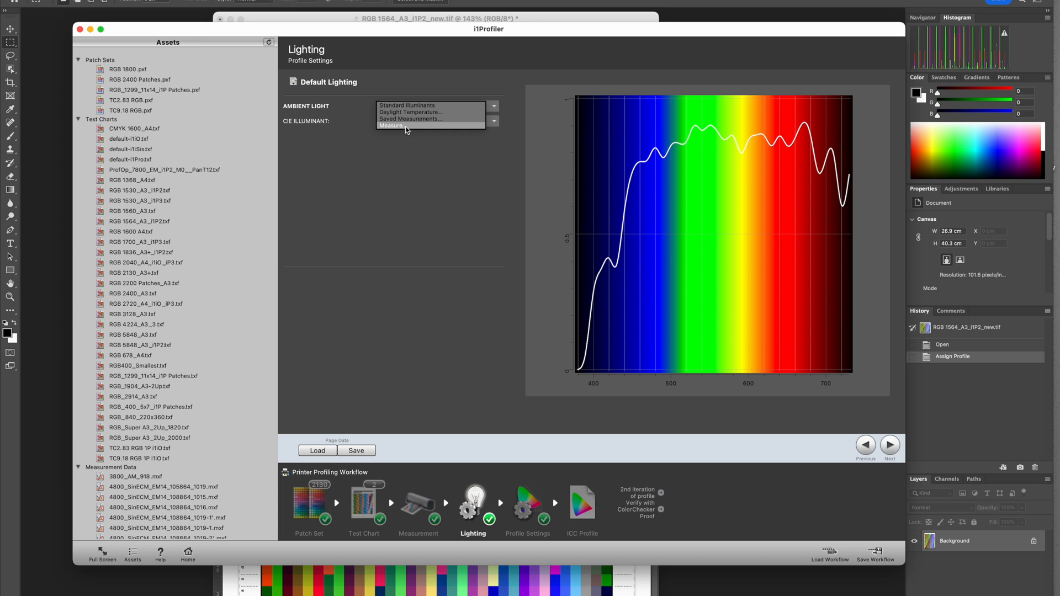
left_click(412, 153)
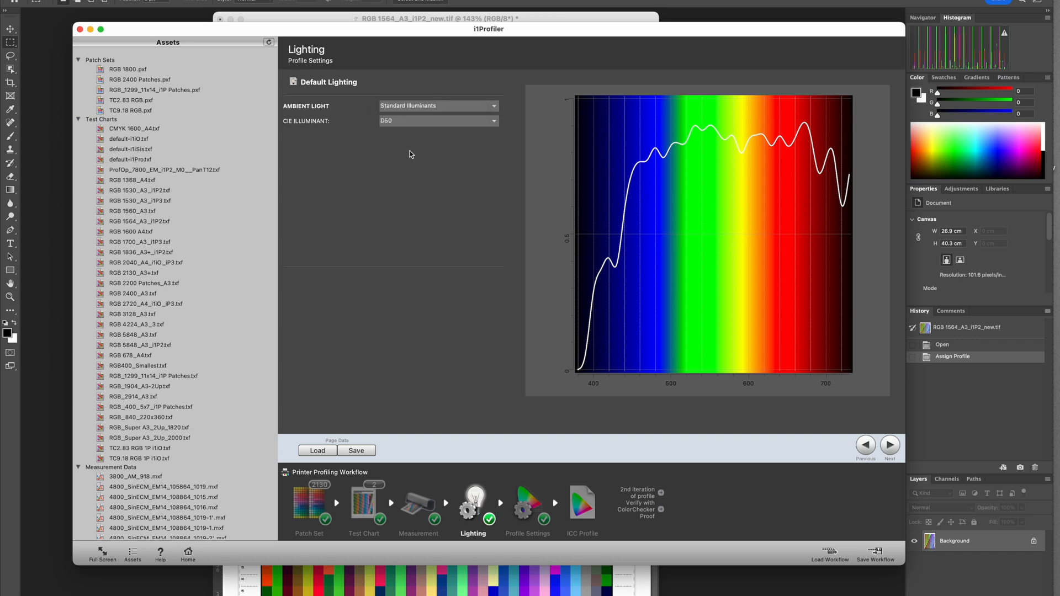
- Compare the spectra of the saved ambient light measurements GTI LiteGuard_20191003, JUST PANTONE A and JUST PANTONE TL84
left_click(434, 112)
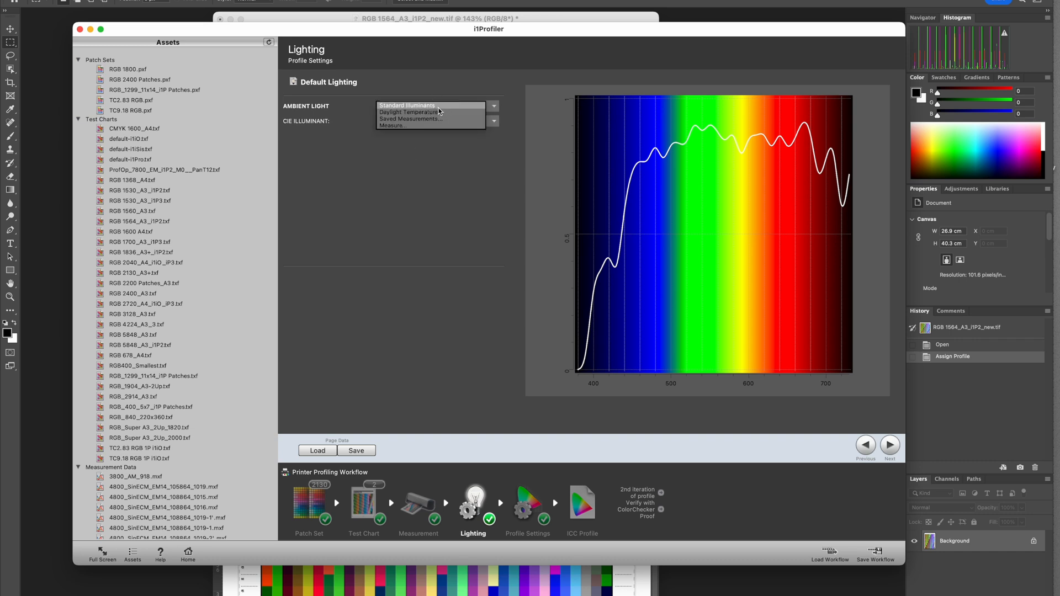
left_click(421, 119)
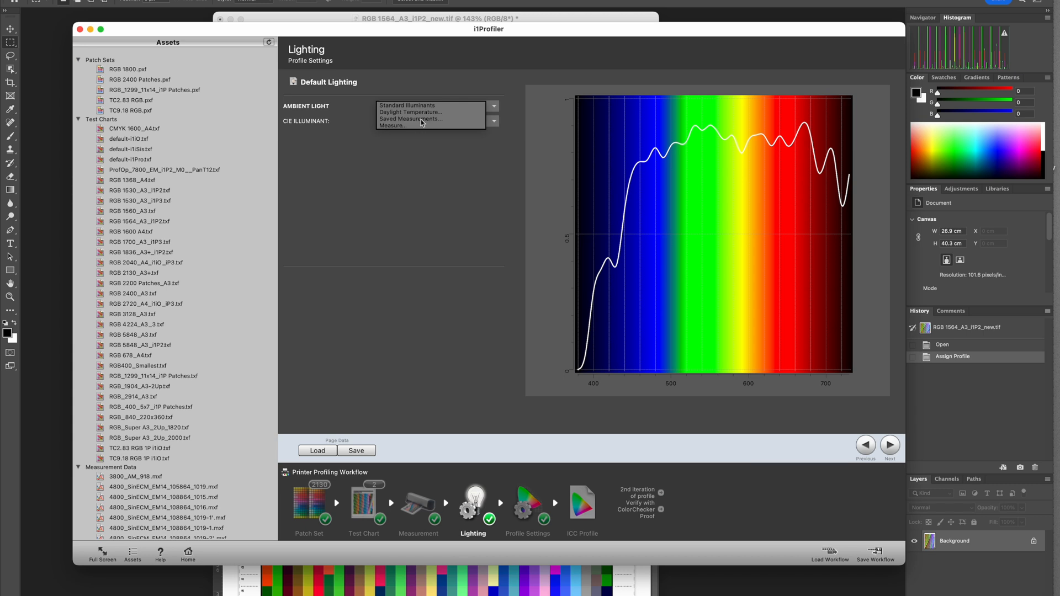
left_click(420, 122)
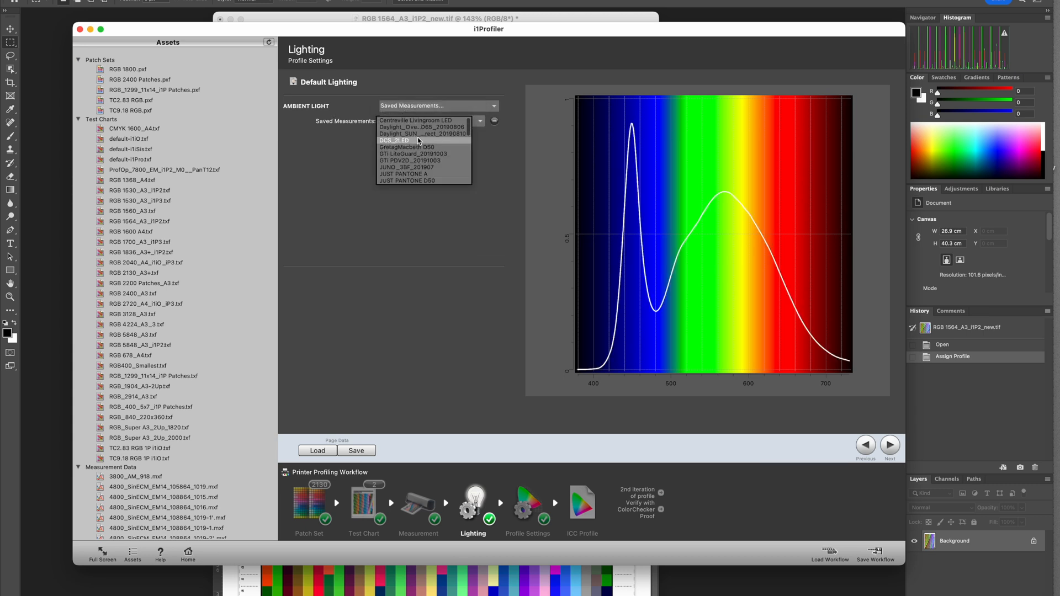
left_click(441, 157)
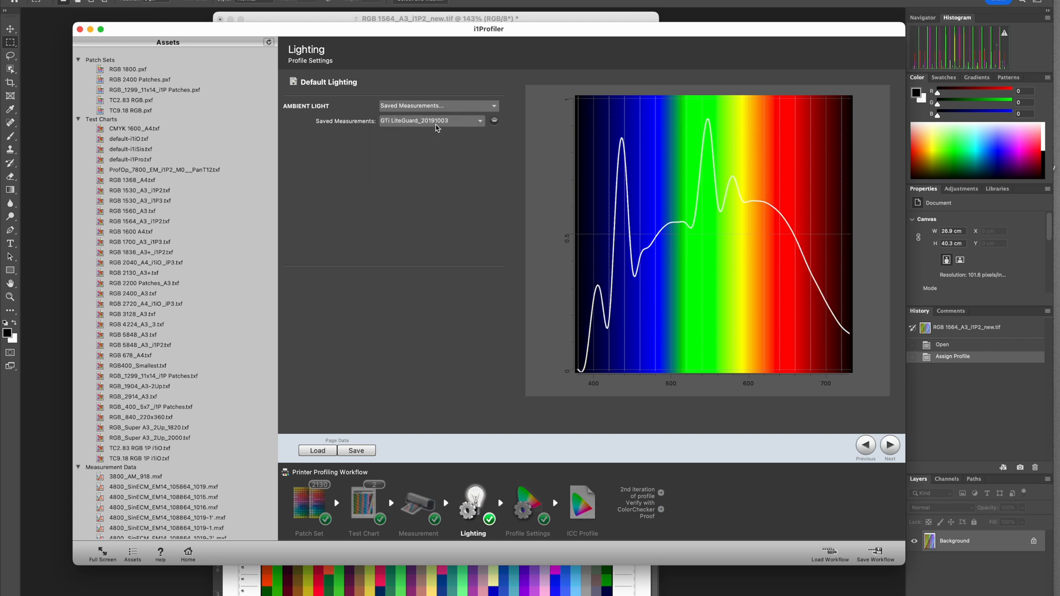
left_click(437, 126)
left_click(450, 175)
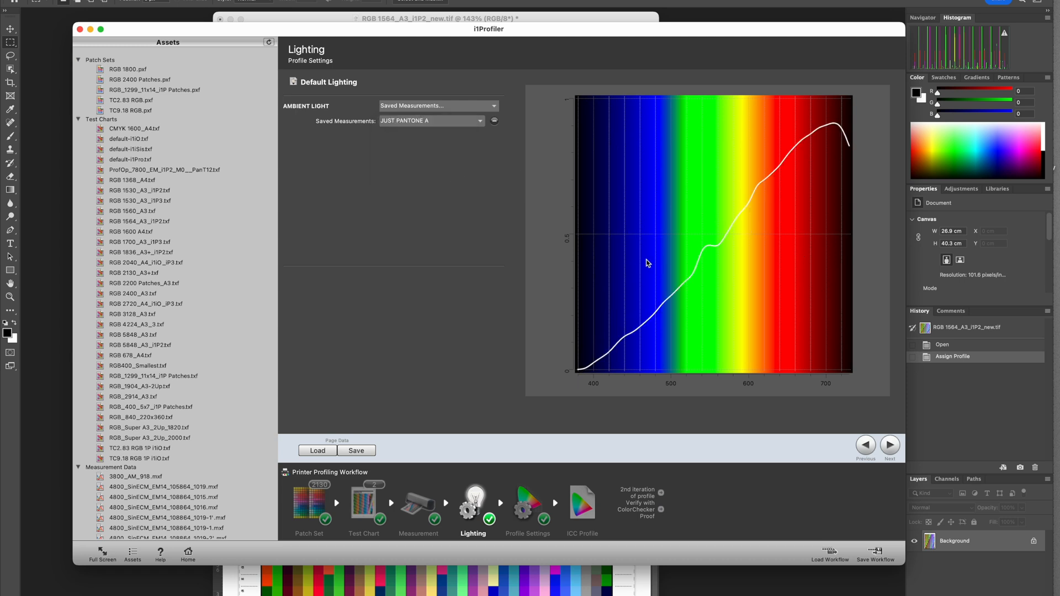
left_click(439, 122)
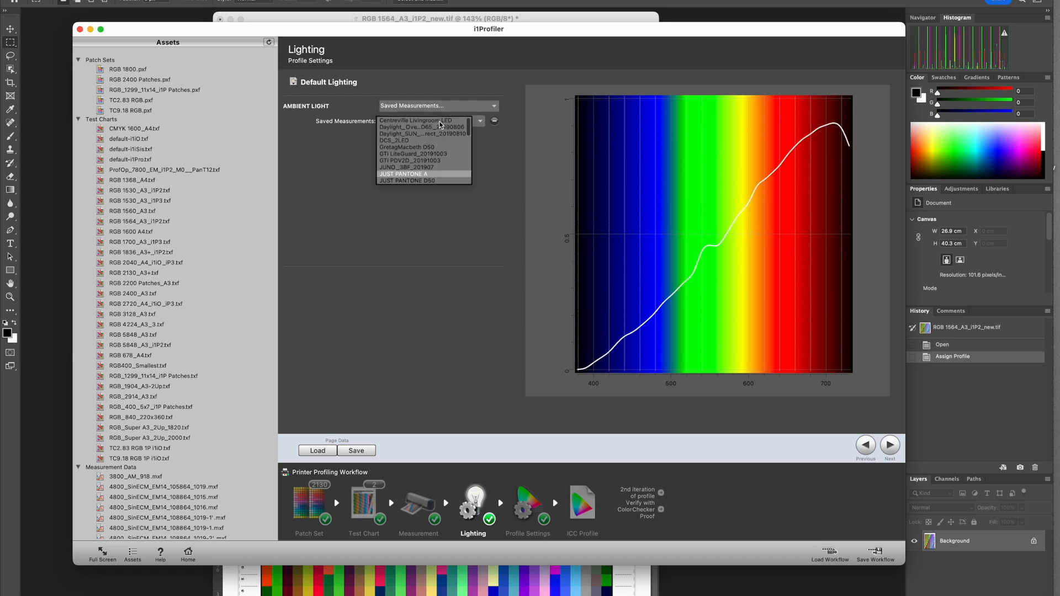
scroll(438, 181, "down", 3)
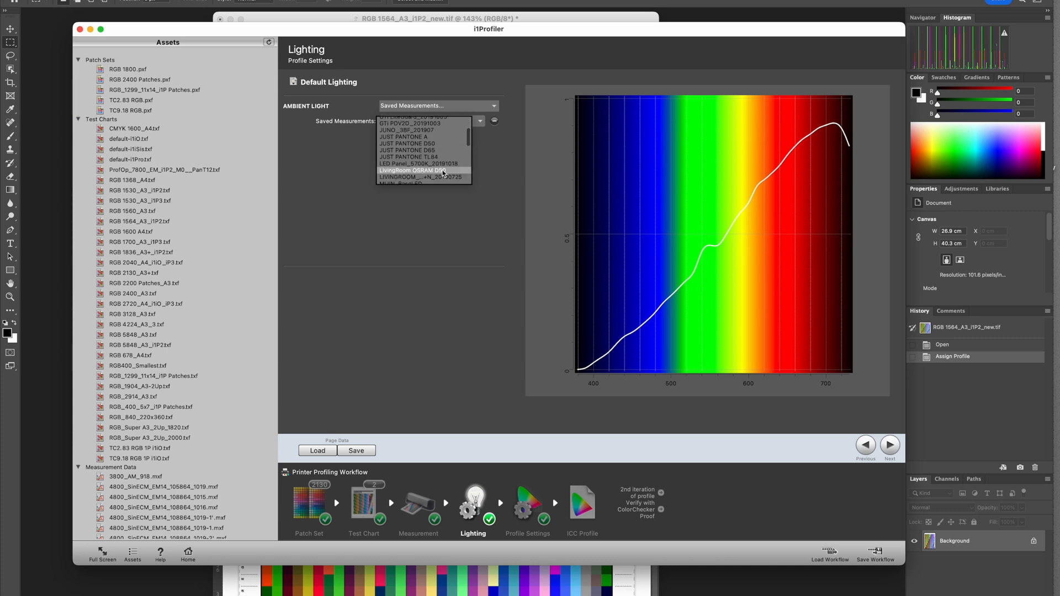
left_click(451, 157)
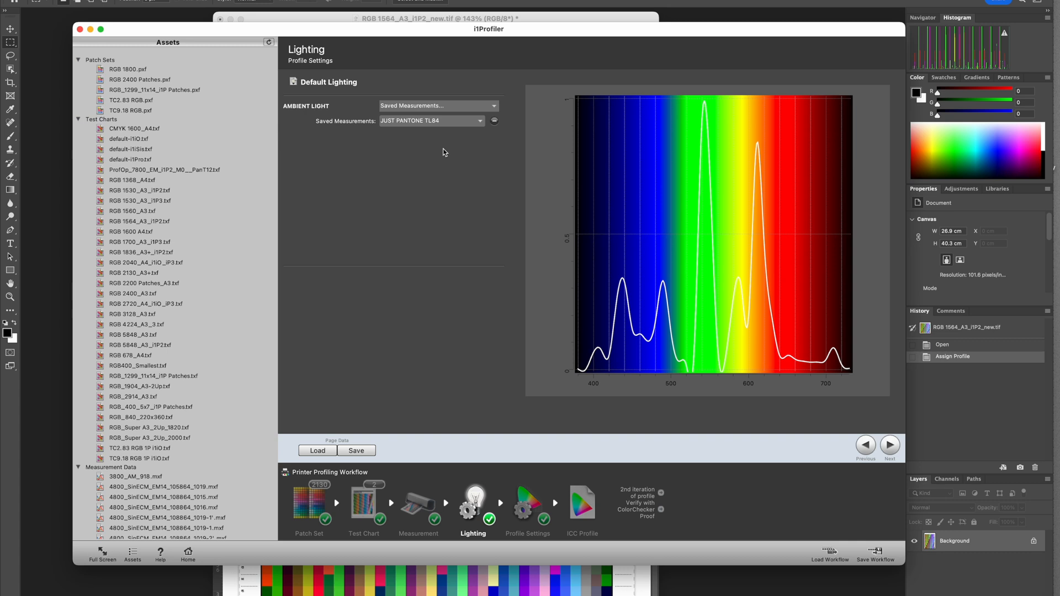
- Look at the Measure option for ambient light, then set ambient light to Standard Illuminants with CIE illuminant D50
left_click(493, 110)
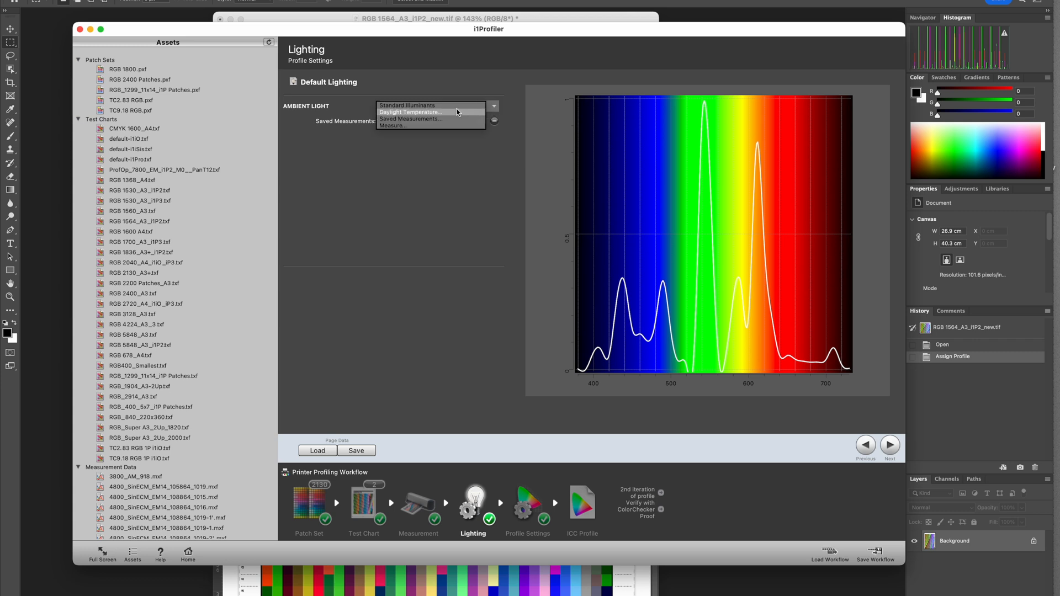
left_click(409, 125)
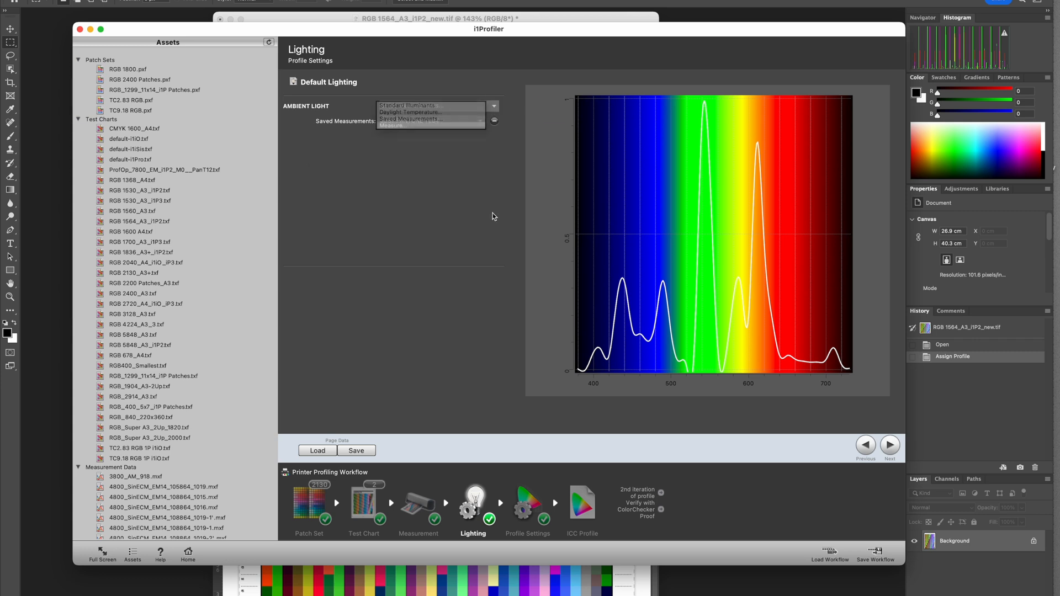
left_click(456, 109)
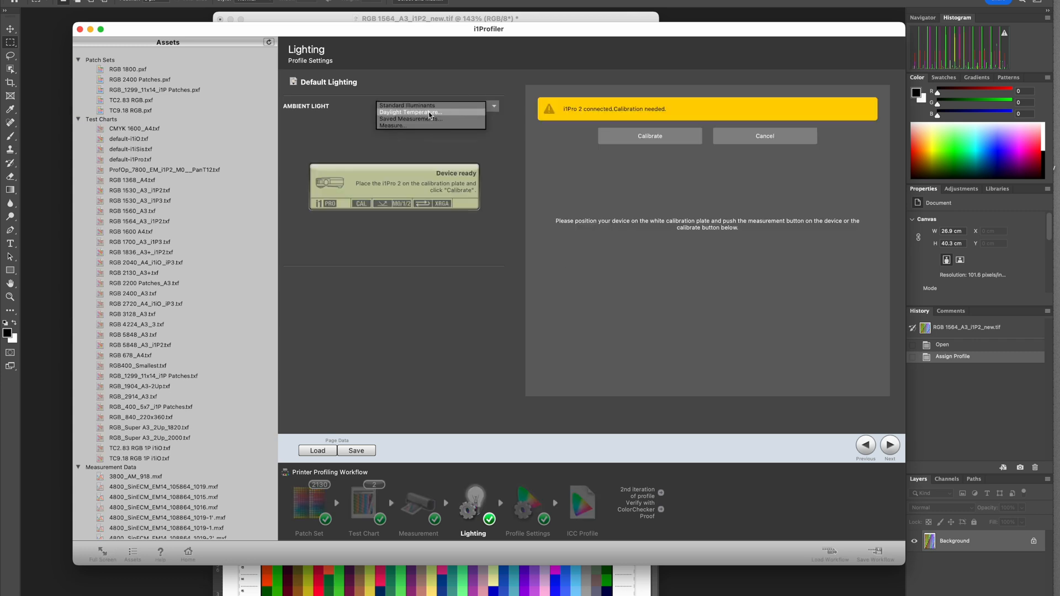
left_click(426, 107)
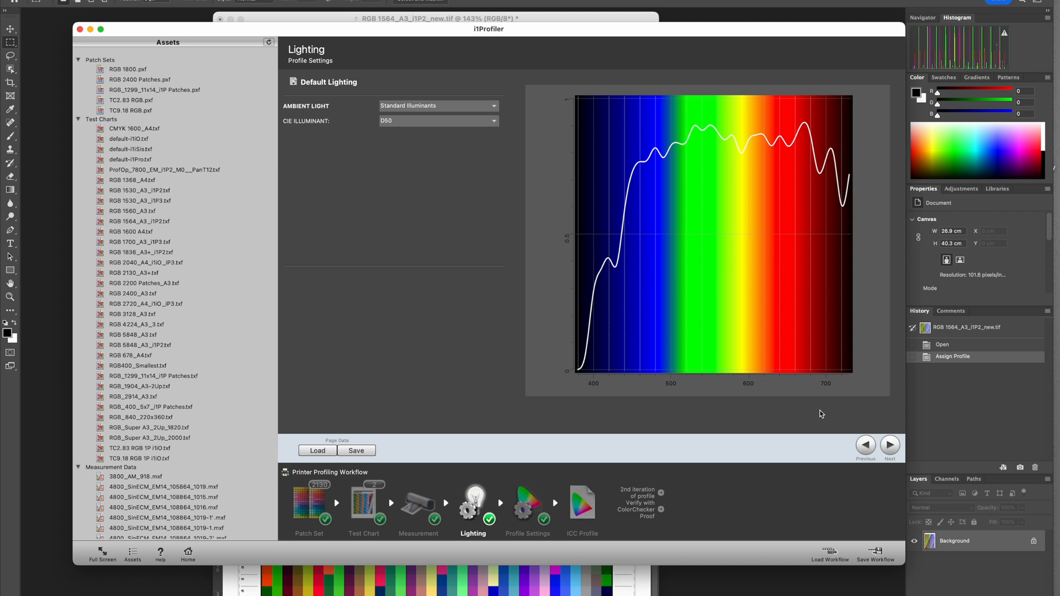
- Advance to Profile Settings and set both the A to B and B to A table sizes to Large with 16 Bit granularity
left_click(892, 448)
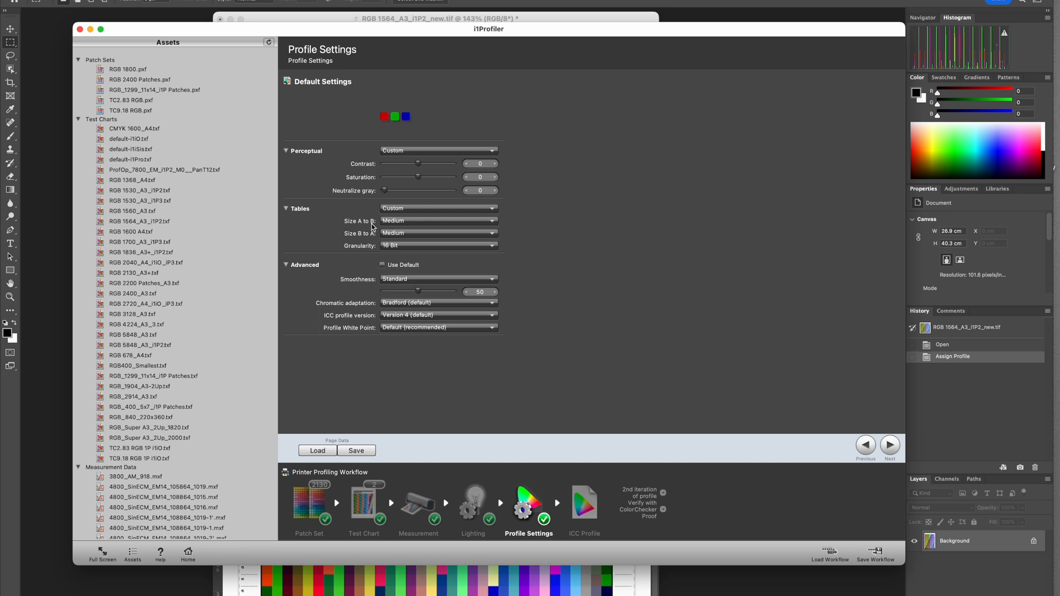
left_click(409, 223)
left_click(401, 239)
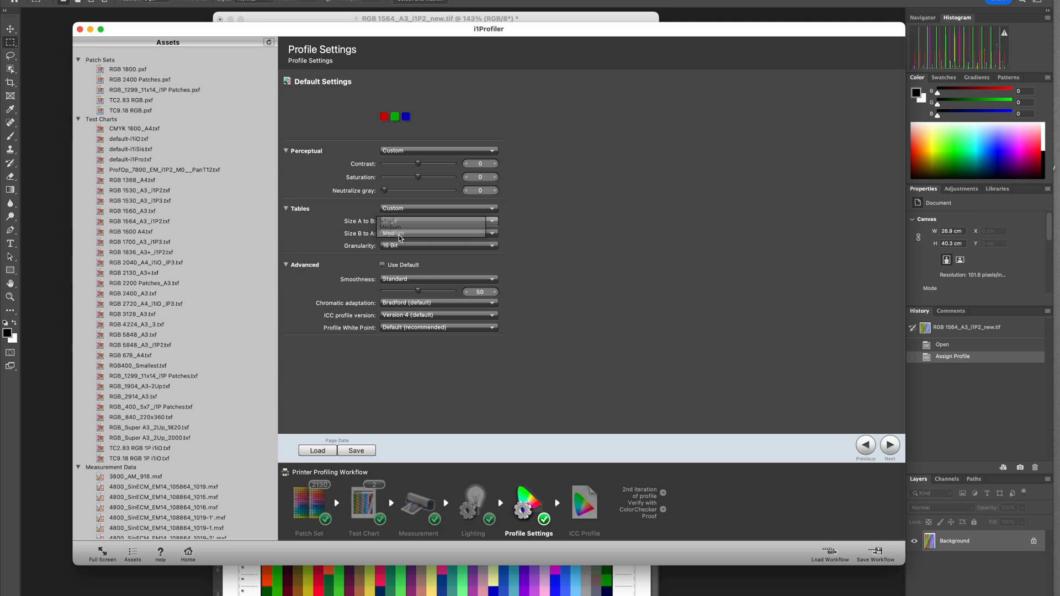
left_click(406, 233)
left_click(402, 245)
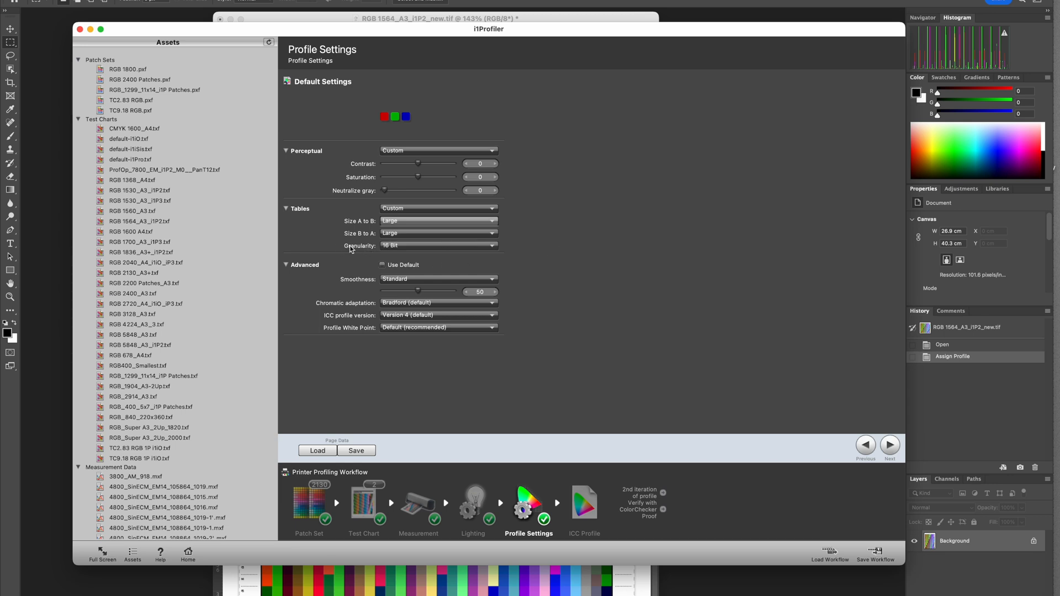
left_click(382, 246)
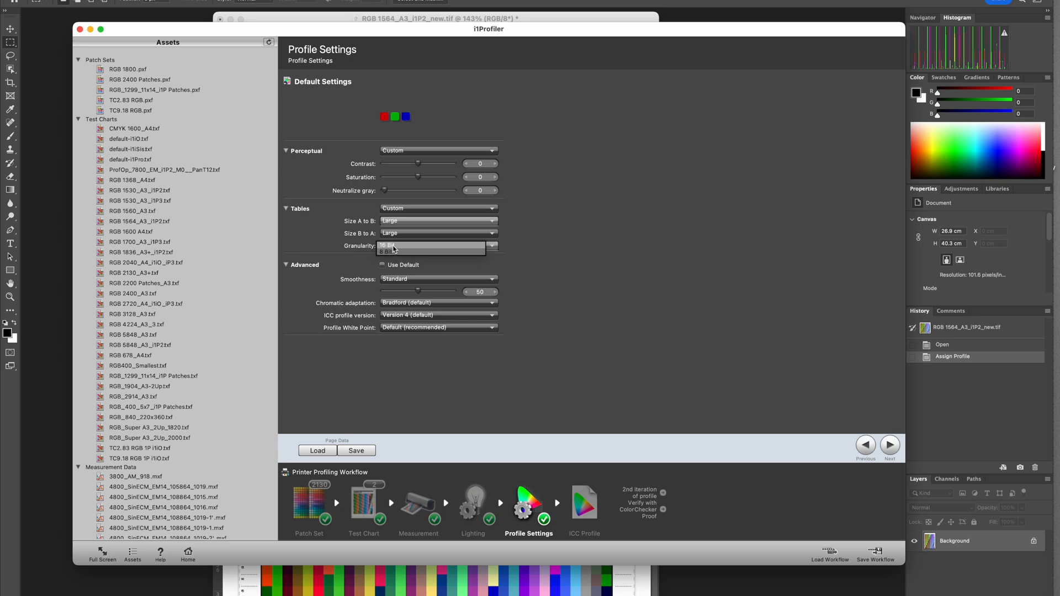
left_click(485, 245)
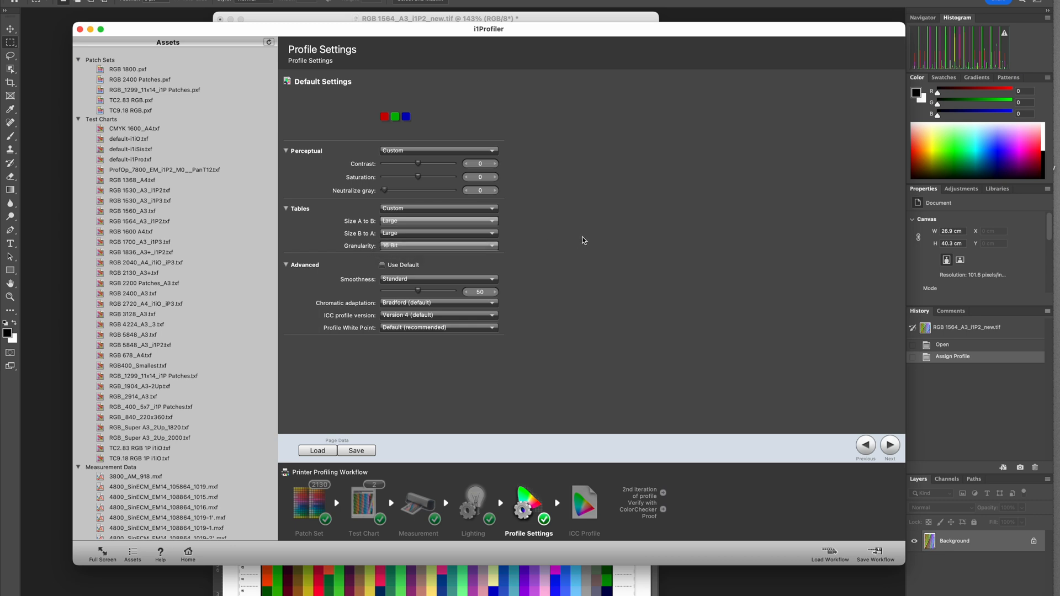
- Set the profile's smoothness to Advanced and its chromatic adaptation to CIECAT02
left_click(449, 279)
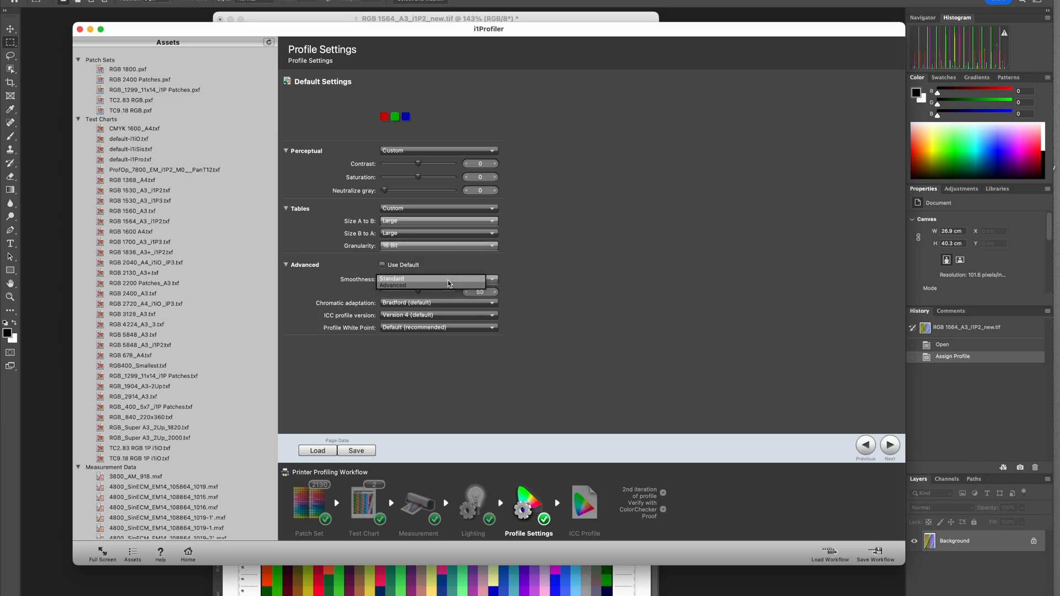
left_click(431, 290)
left_click(415, 303)
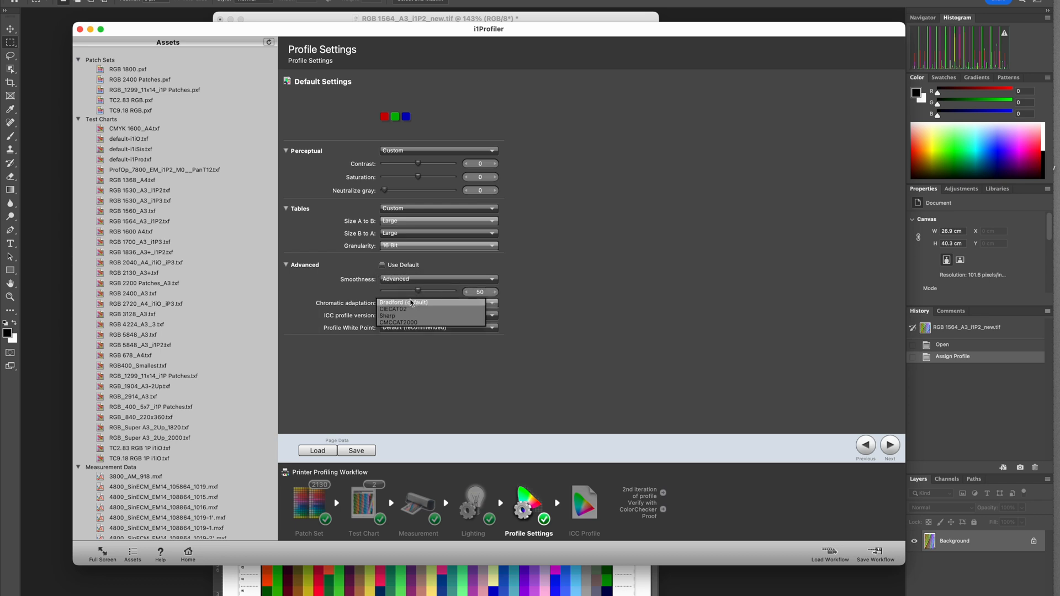
left_click(470, 310)
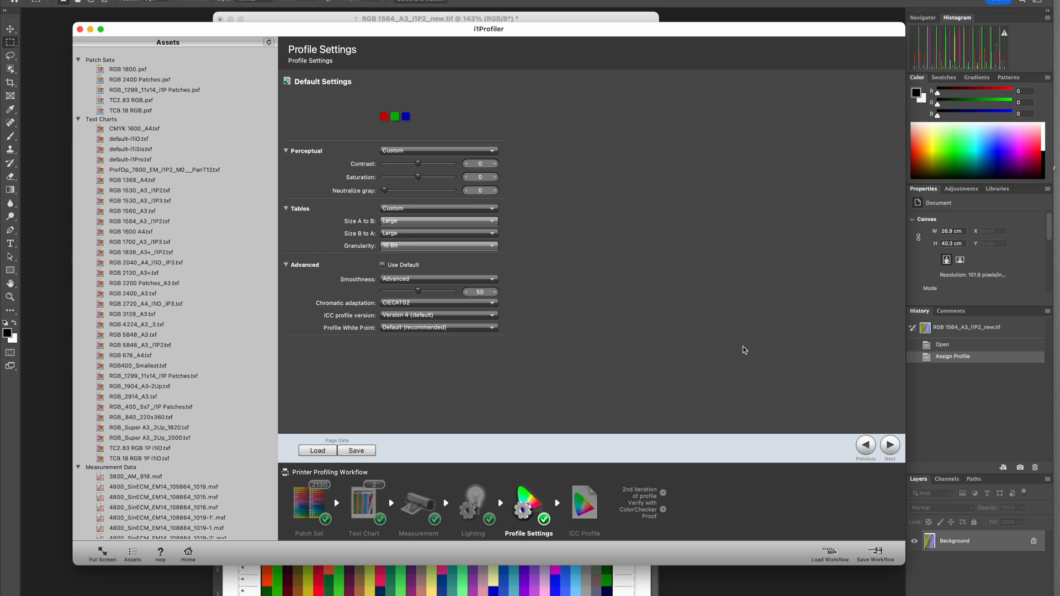
- Advance to the ICC Profile stage and save the profile under the file name My3880_DurSat270-PSG-14_M2_D50_20220912
left_click(889, 445)
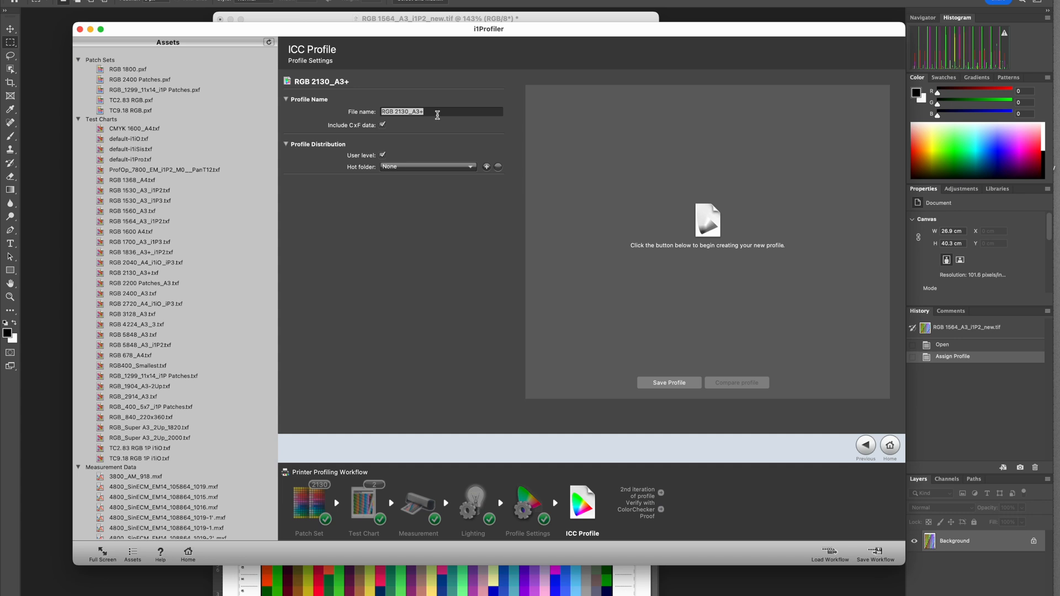
type("My388")
type("0_Du")
type("rSat")
type("270-PSG-14")
type("_M2")
type("_D5")
type("0_202209")
type("12")
left_click(658, 383)
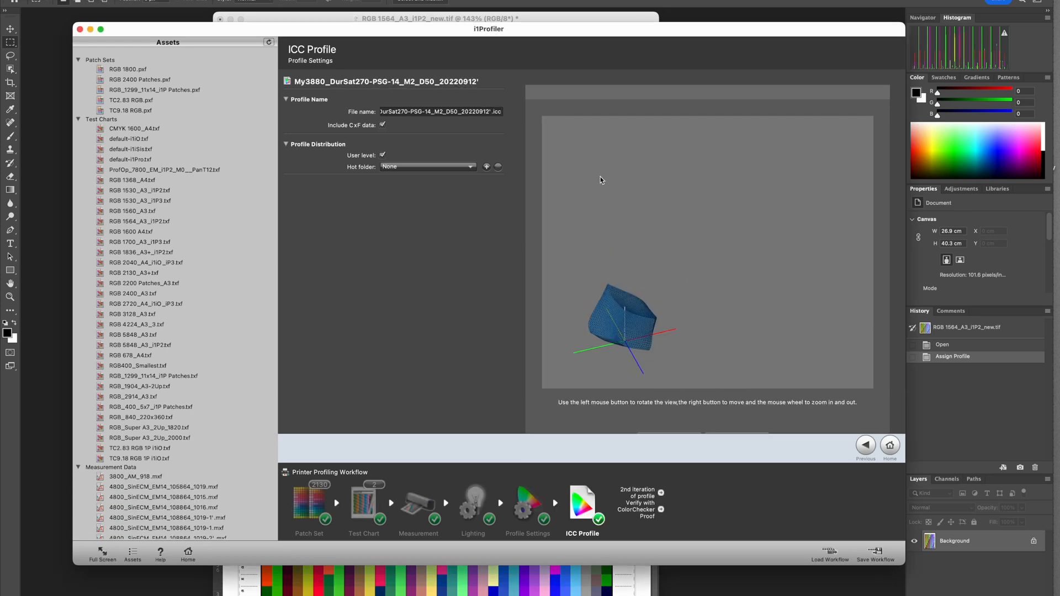
- Reposition the window and examine the new profile's 3D gamut plot from several angles
left_click(684, 30)
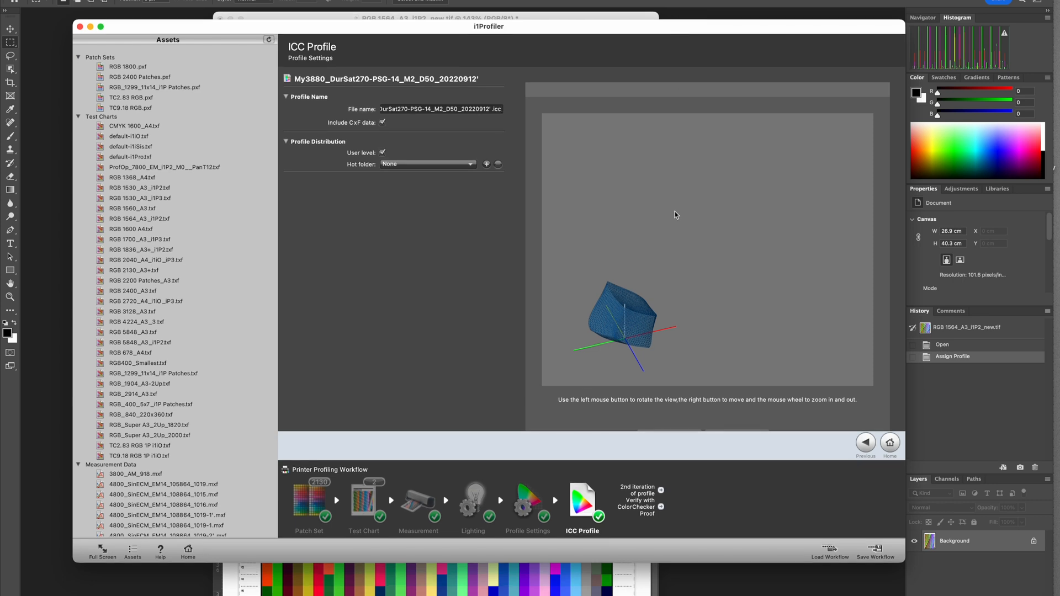
left_click_drag(628, 321, 637, 352)
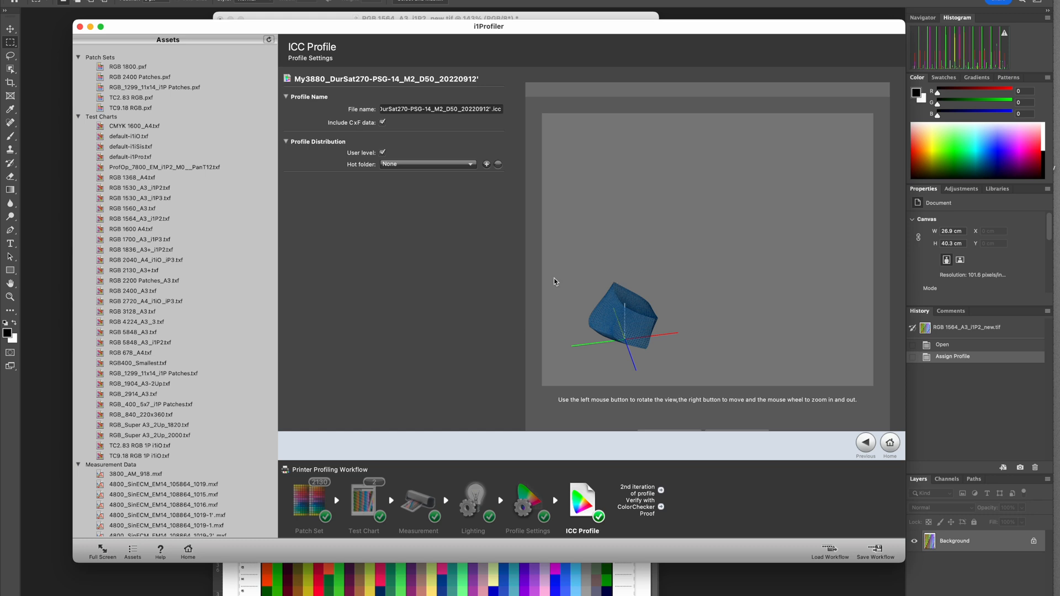
left_click_drag(337, 31, 338, 27)
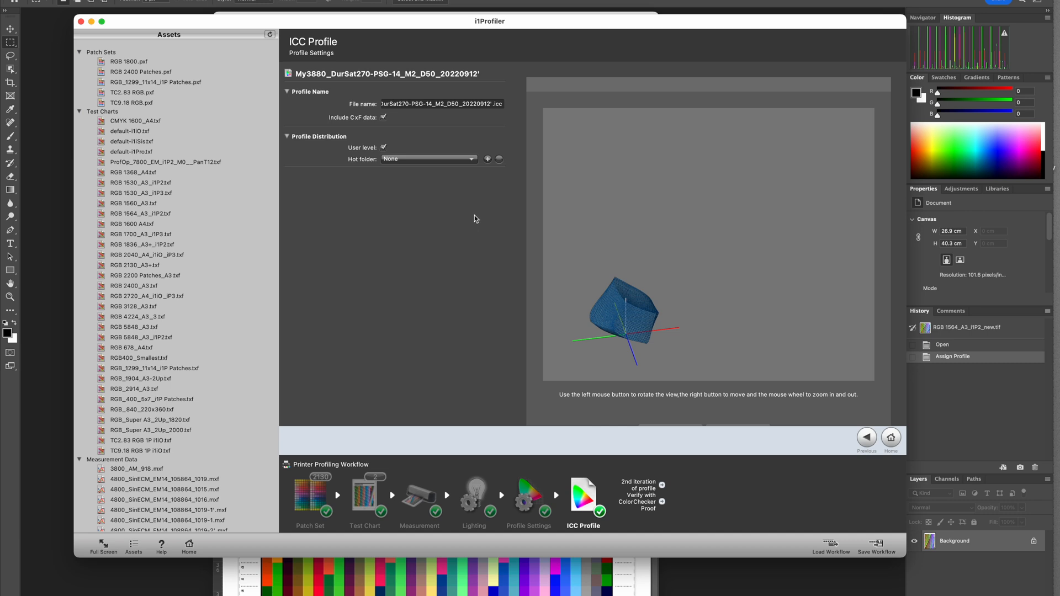
left_click_drag(569, 21, 561, 13)
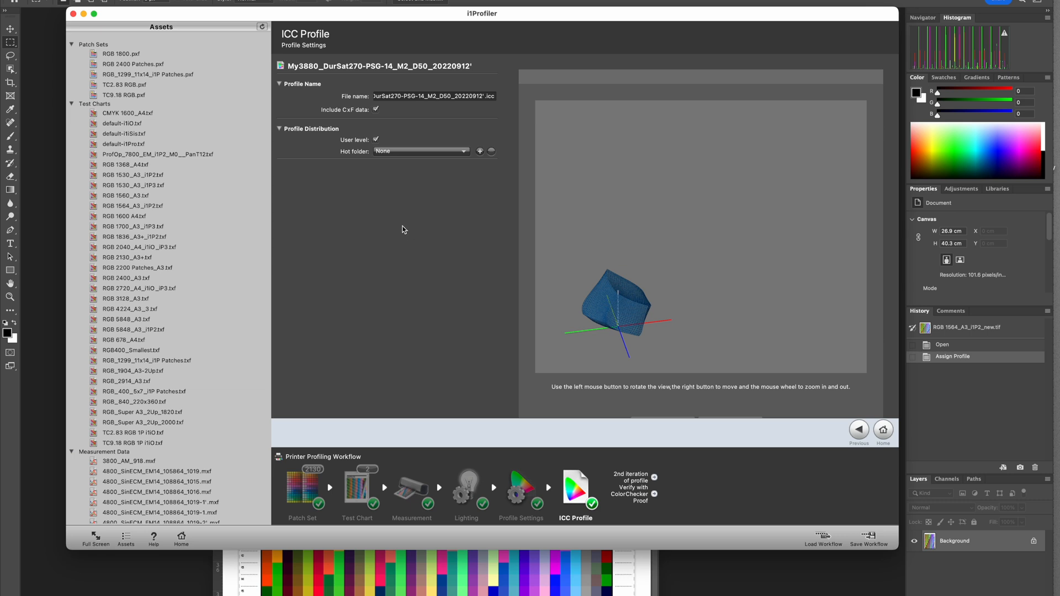
left_click(603, 321)
mouse_move(604, 321)
left_mouse_down()
mouse_move(594, 307)
mouse_move(640, 348)
mouse_move(635, 355)
mouse_move(620, 306)
mouse_move(633, 293)
mouse_move(599, 361)
mouse_move(617, 327)
left_mouse_up()
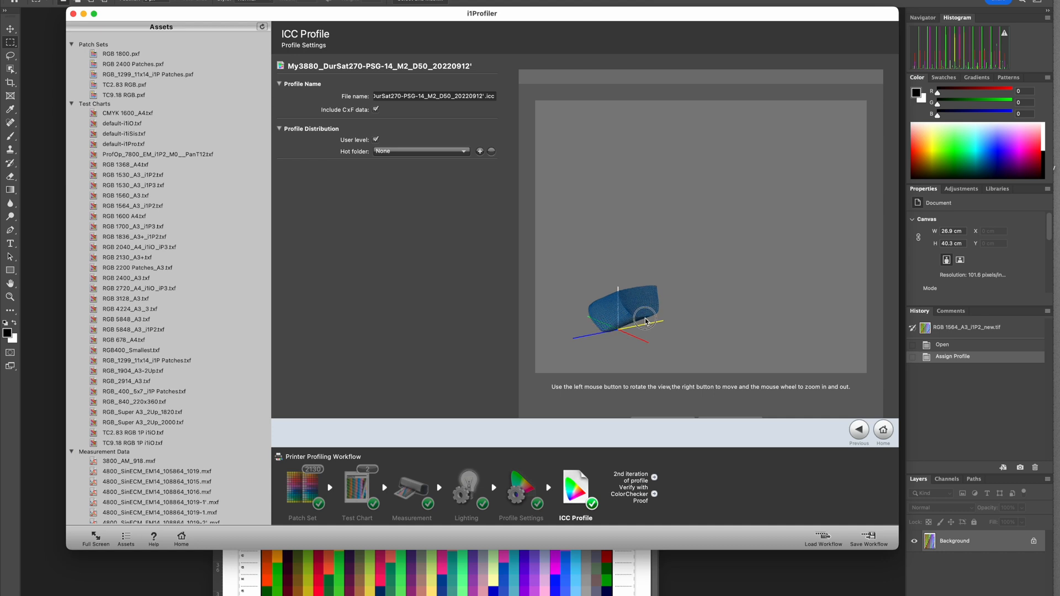
left_click_drag(631, 340, 619, 322)
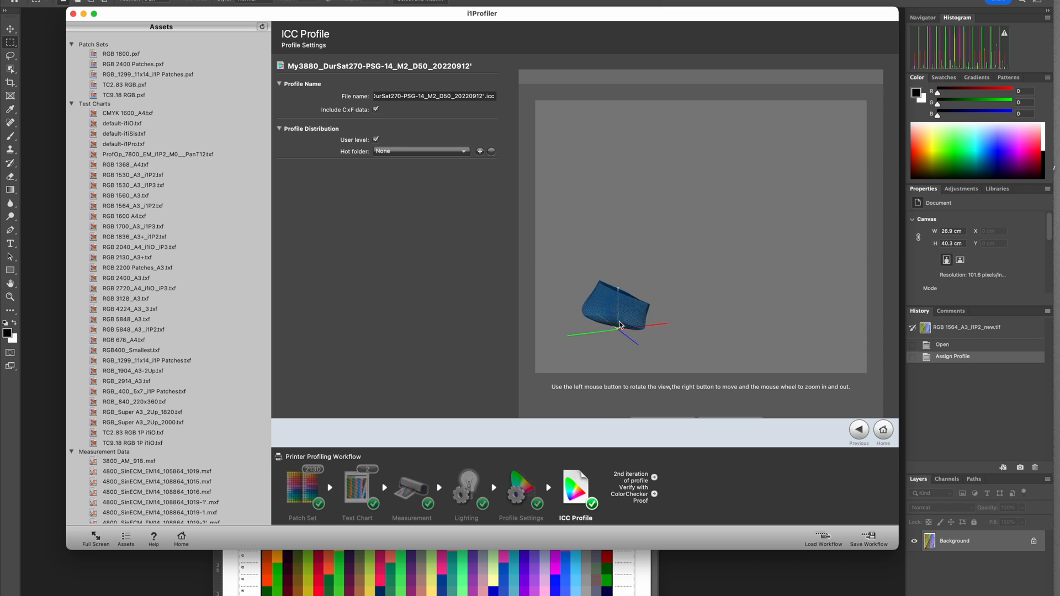
left_click_drag(612, 319, 633, 343)
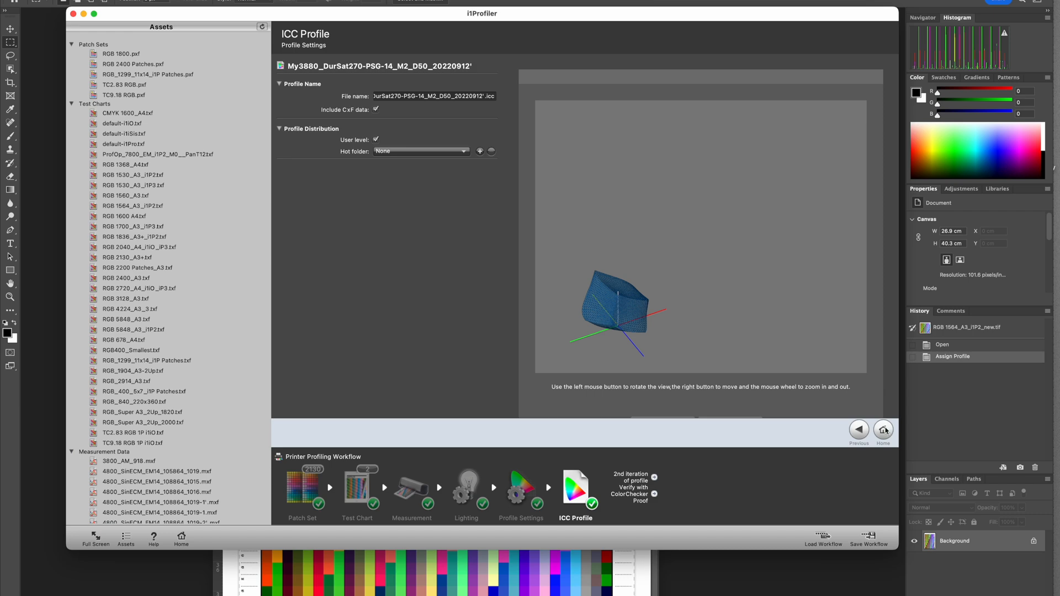
- Return to the workflow selector and dismiss i1Profiler from the screen
left_click(884, 431)
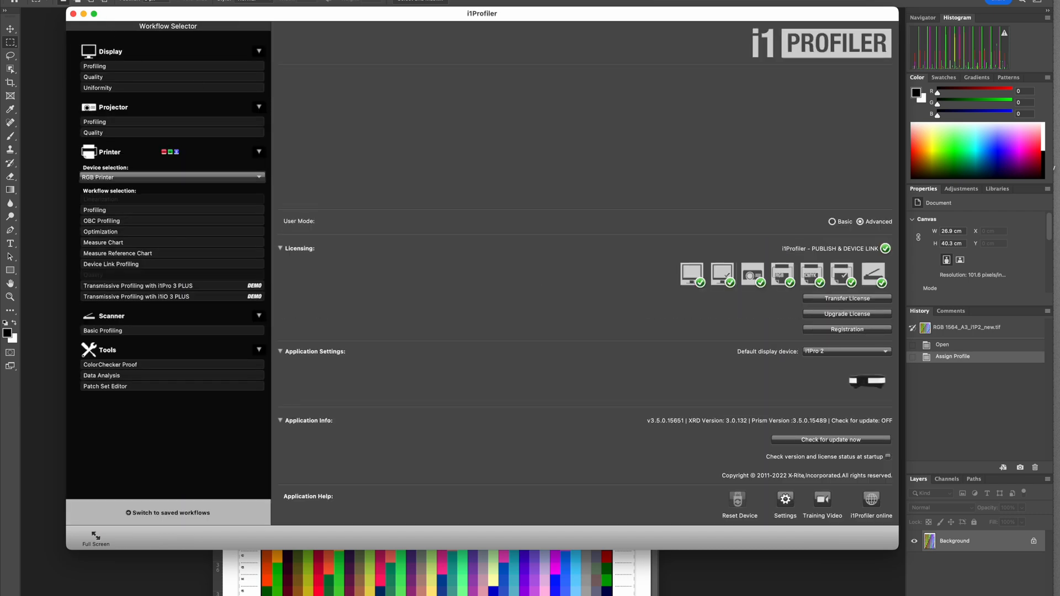
left_click(42, 1)
left_click(59, 44)
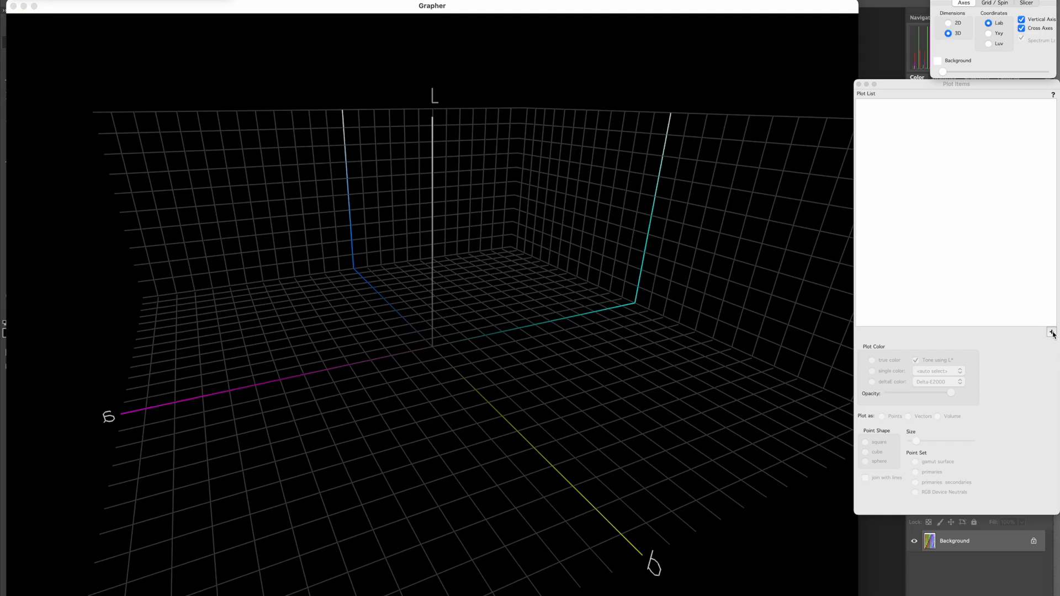
- Switch to the Grapher, plot the installed user profile My3880_DurSat270-PSG-14_M2_D50_20220912.icc and examine its 3D gamut from different sides
left_click(1051, 332)
mouse_move(1027, 379)
mouse_move(961, 401)
scroll(850, 395, "down", 15)
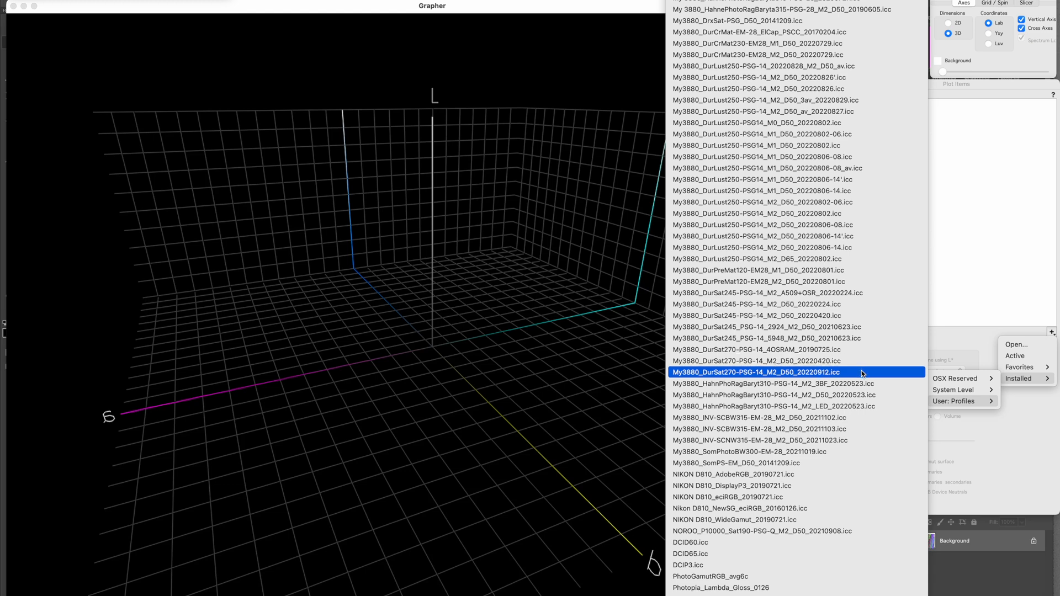
left_click(832, 373)
left_click_drag(538, 314, 498, 313)
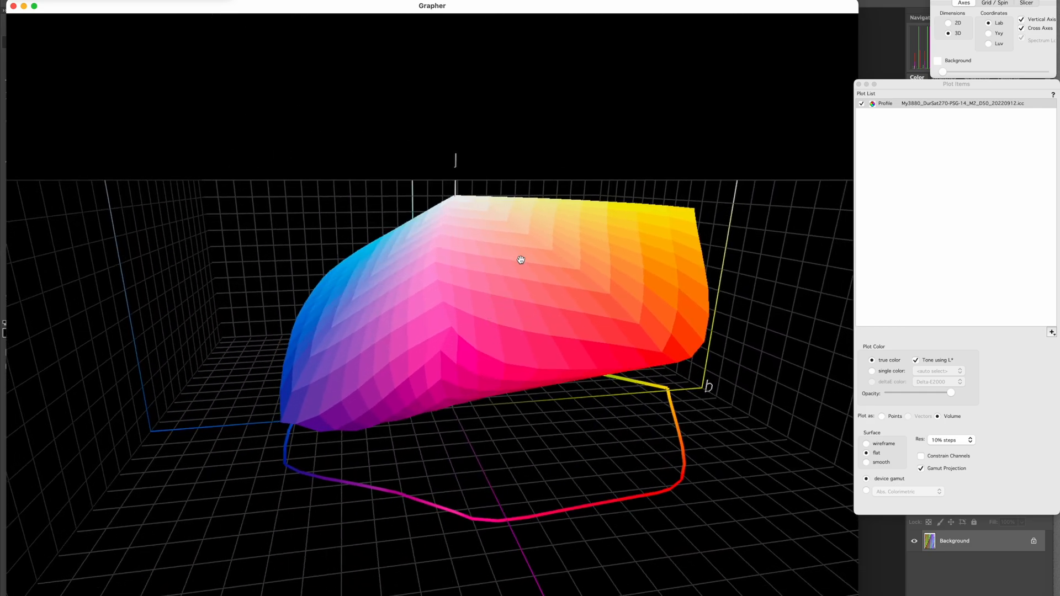
left_click_drag(486, 244, 466, 433)
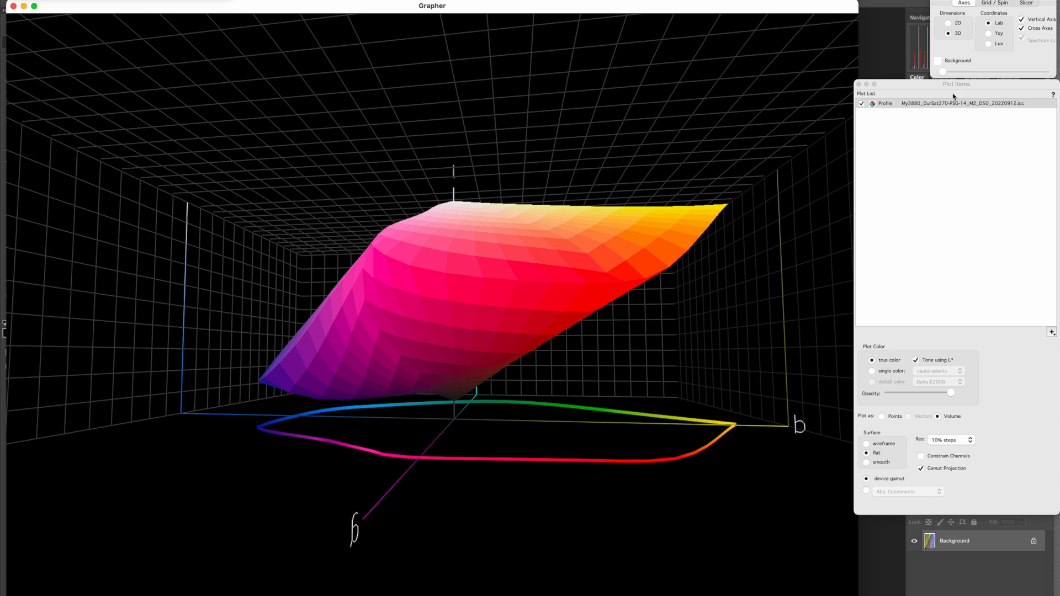
- Open the plotted profile in the Profile Inspector and examine its white point and maximum black
double_click(965, 103)
left_click_drag(298, 0, 644, 121)
mouse_move(389, 311)
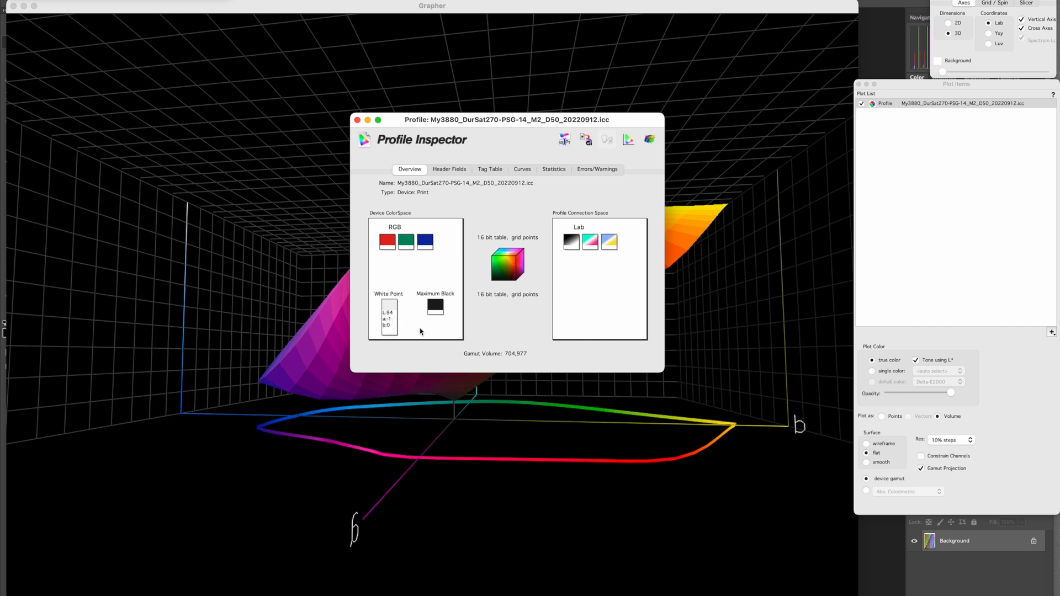
mouse_move(437, 317)
- Examine the profile's neutral rendering curves in an enlarged Profile Inspector window, then return to the 3D gamut plot
left_click(523, 169)
left_click_drag(434, 119, 388, 87)
left_click_drag(614, 336, 716, 462)
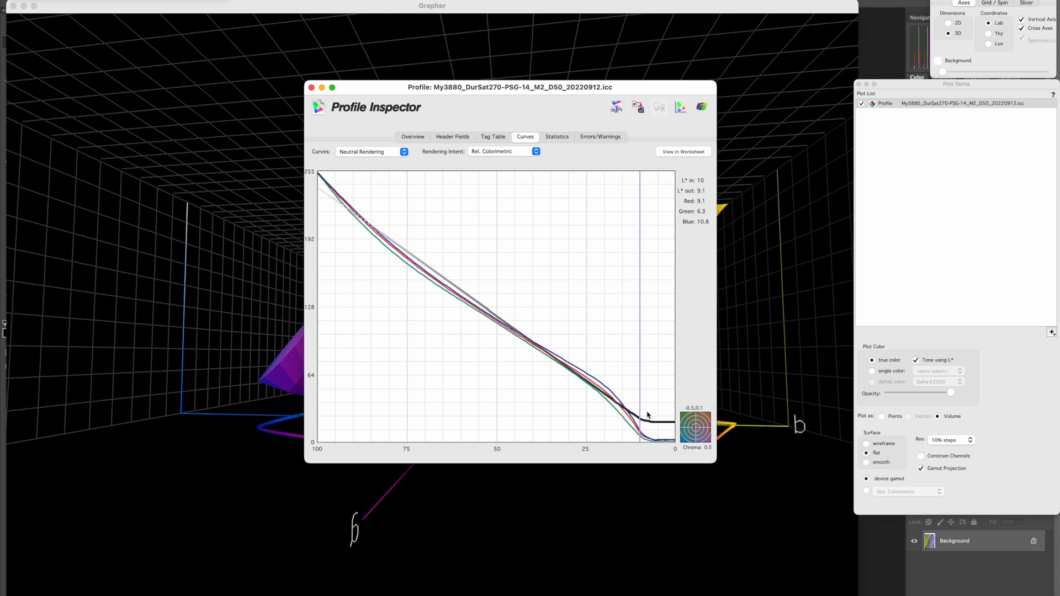
mouse_move(390, 91)
left_mouse_down()
mouse_move(355, 74)
mouse_move(421, 136)
mouse_move(413, 112)
mouse_move(402, 123)
mouse_move(374, 86)
left_mouse_up()
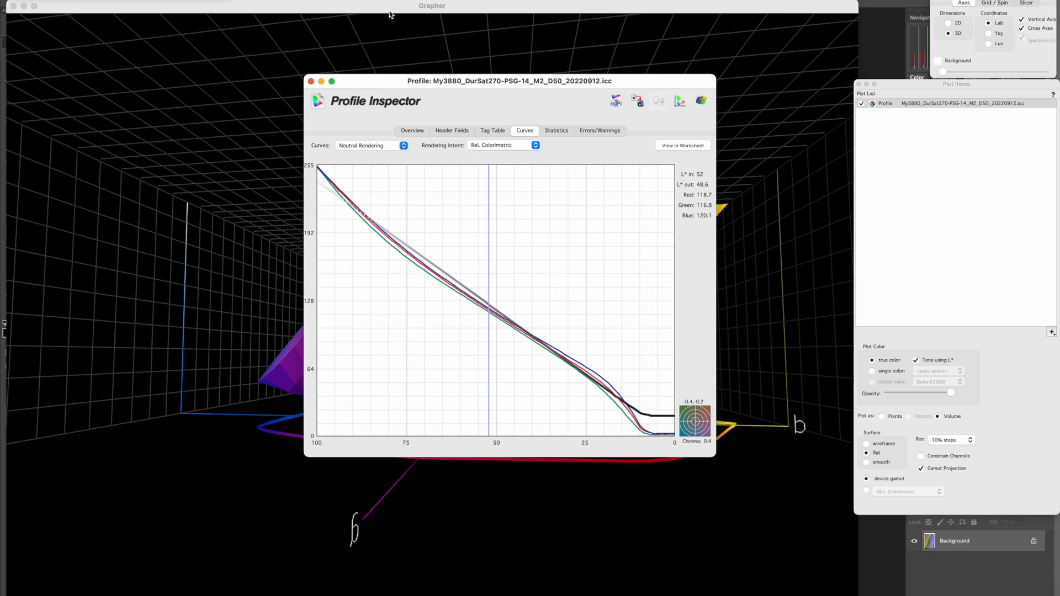
left_click(389, 13)
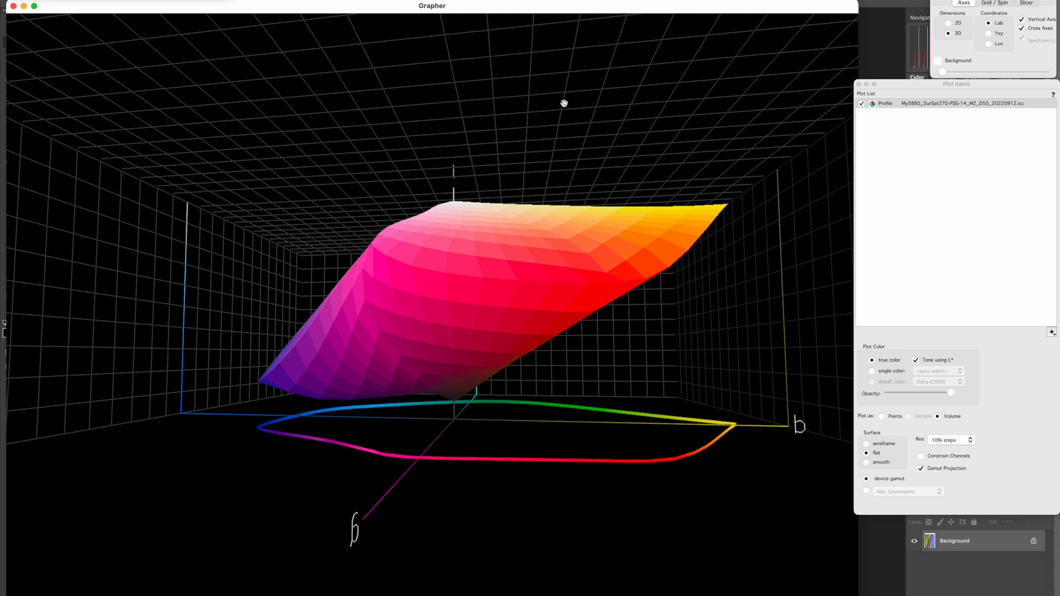